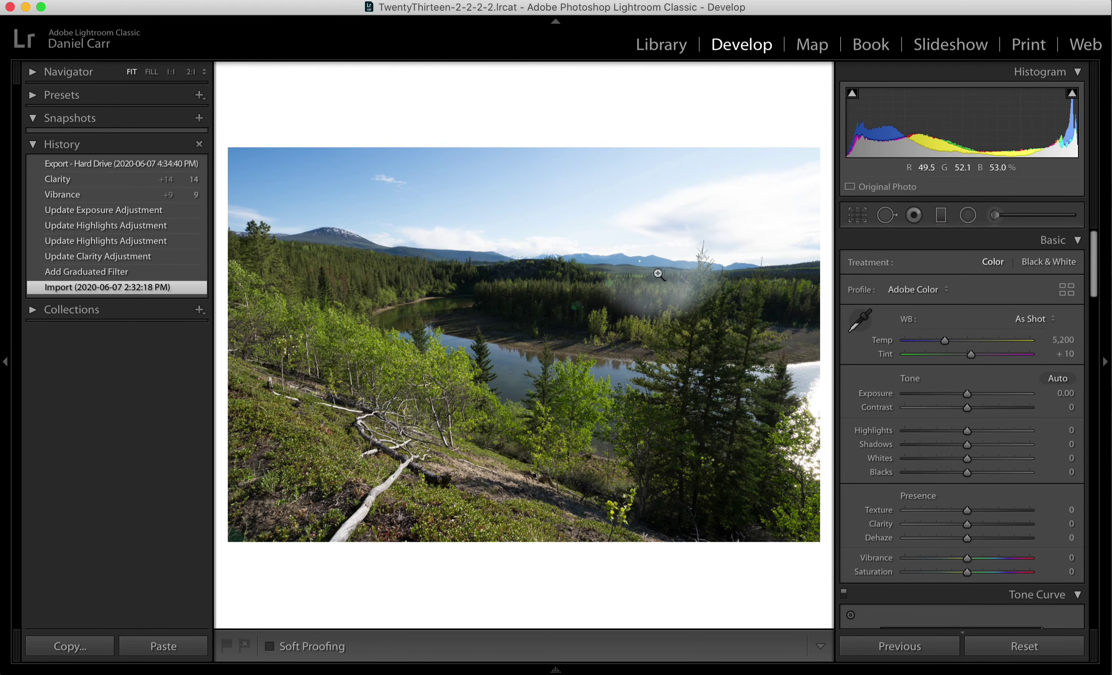
# Step: Show the river photos as a grid and enlarge the hand-shaded second exposure
pyautogui.press('g')
pyautogui.click(186, 197)
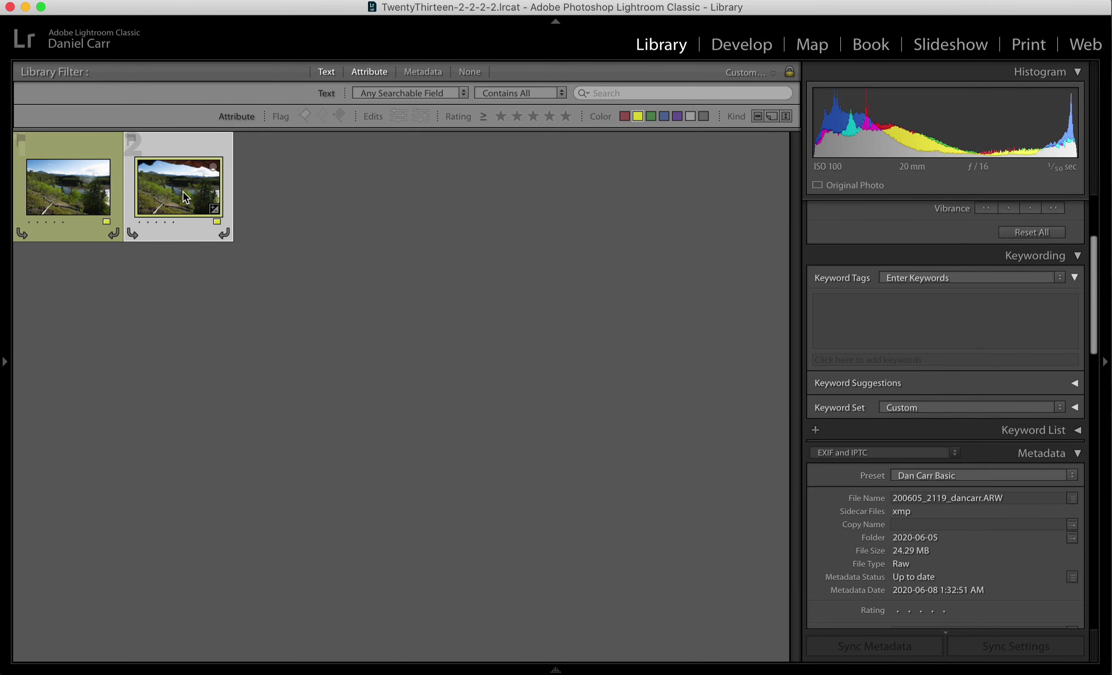
pyautogui.doubleClick(186, 197)
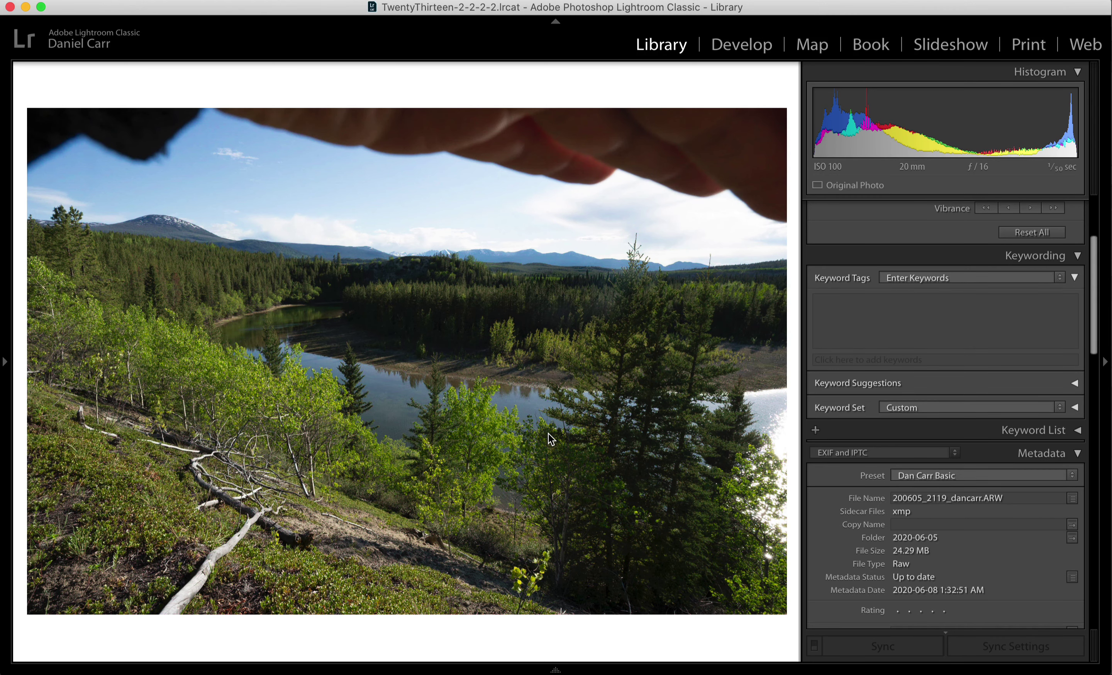
# Step: Flip between the flared and hand-shaded photos, ending with flared 200605_2118 shown large
pyautogui.press('g')
pyautogui.click(359, 249)
pyautogui.click(62, 189)
pyautogui.doubleClick(86, 191)
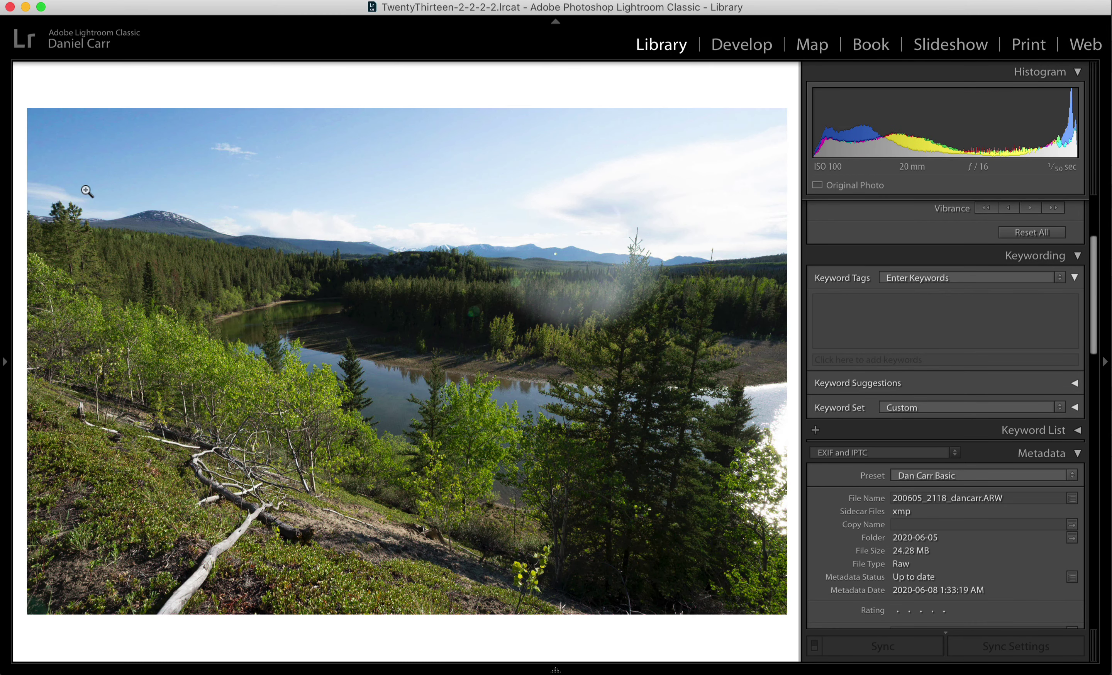
pyautogui.press('Right')
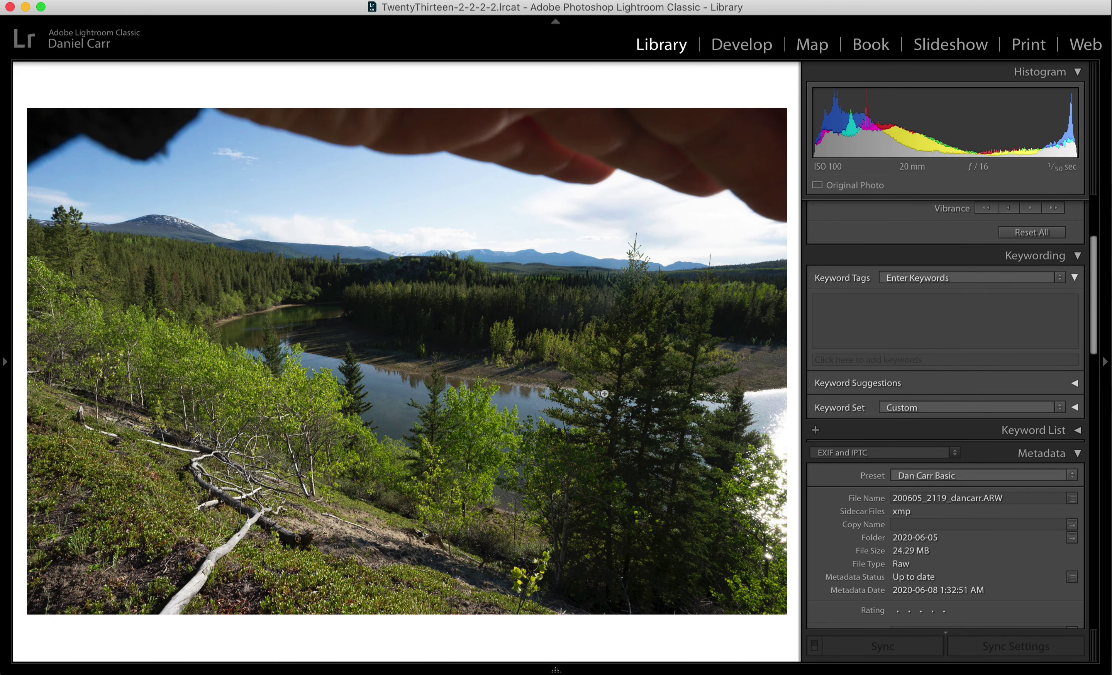
pyautogui.press('g')
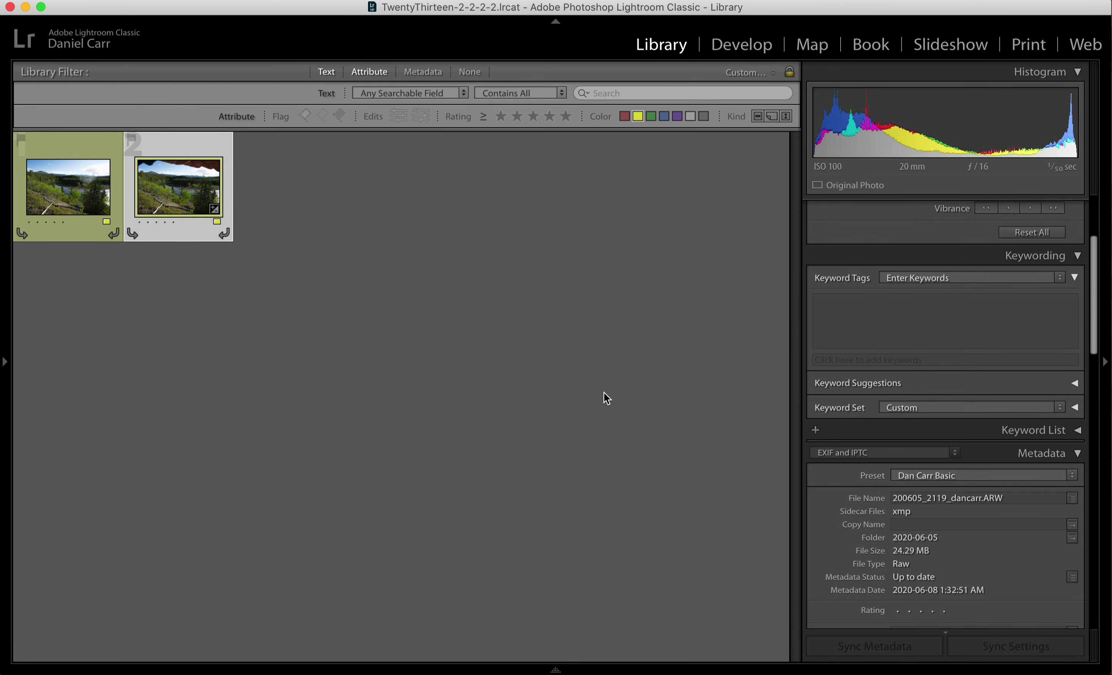
pyautogui.click(78, 189)
pyautogui.doubleClick(77, 189)
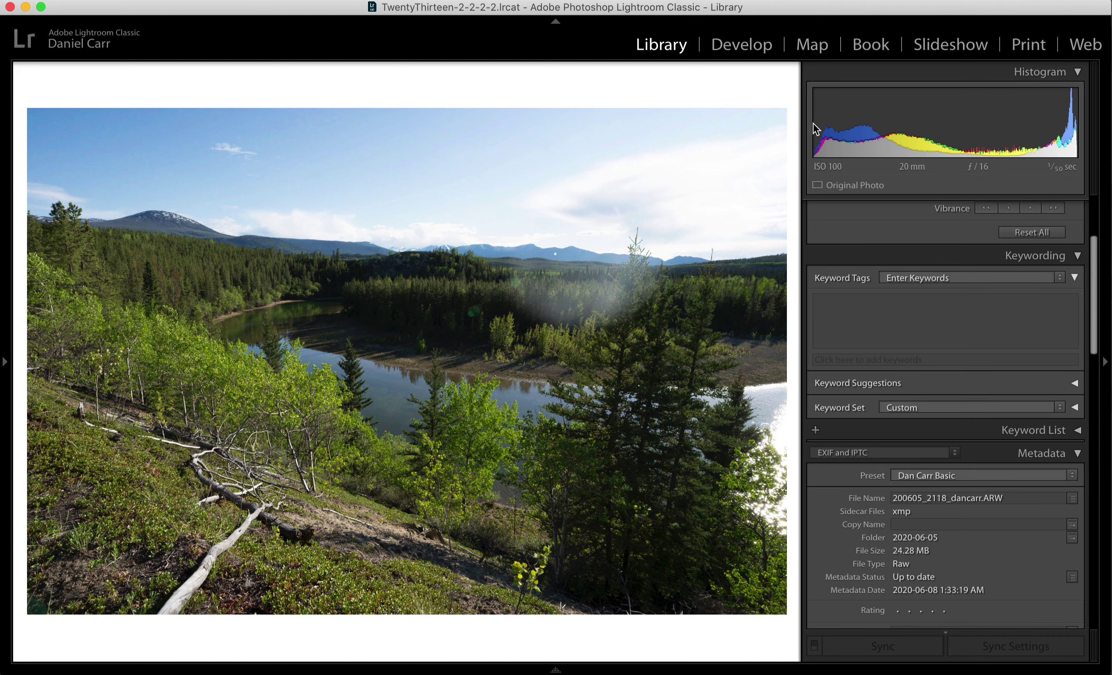
# Step: In Develop, add a downward graduated sky filter with exposure -0.82 and clarity 28
pyautogui.click(749, 48)
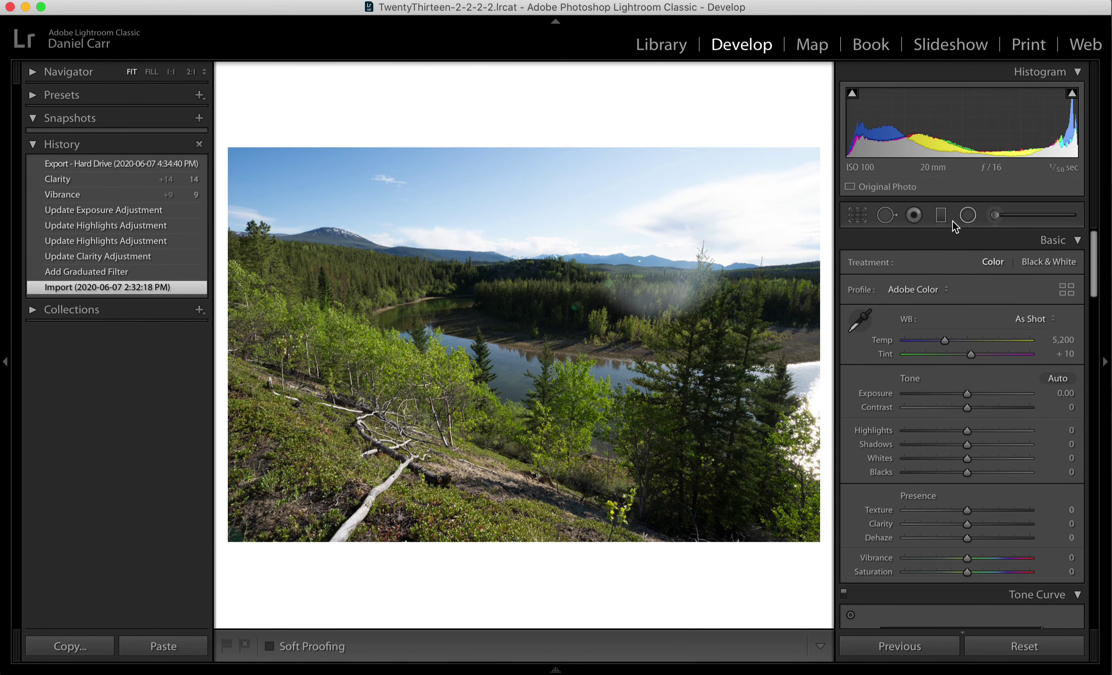
pyautogui.click(940, 216)
pyautogui.moveTo(592, 154); pyautogui.dragTo(579, 363)
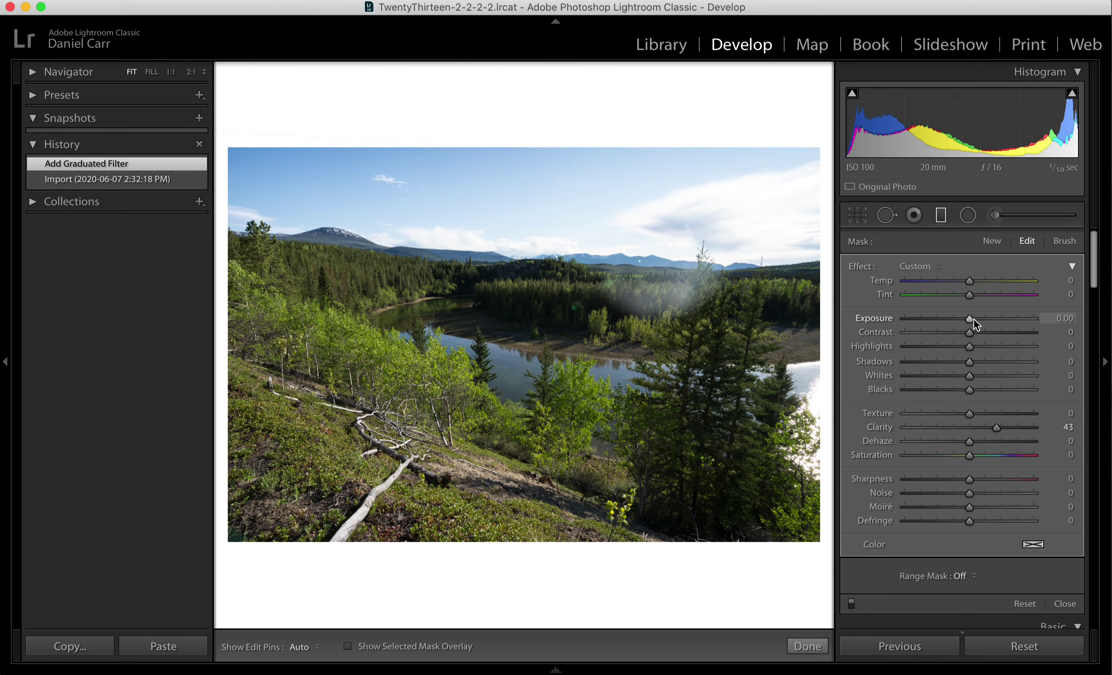
pyautogui.moveTo(972, 319); pyautogui.dragTo(960, 319)
pyautogui.moveTo(979, 430)
pyautogui.mouseDown()
pyautogui.moveTo(992, 427)
pyautogui.moveTo(982, 428)
pyautogui.mouseUp()
pyautogui.moveTo(958, 321); pyautogui.dragTo(955, 320)
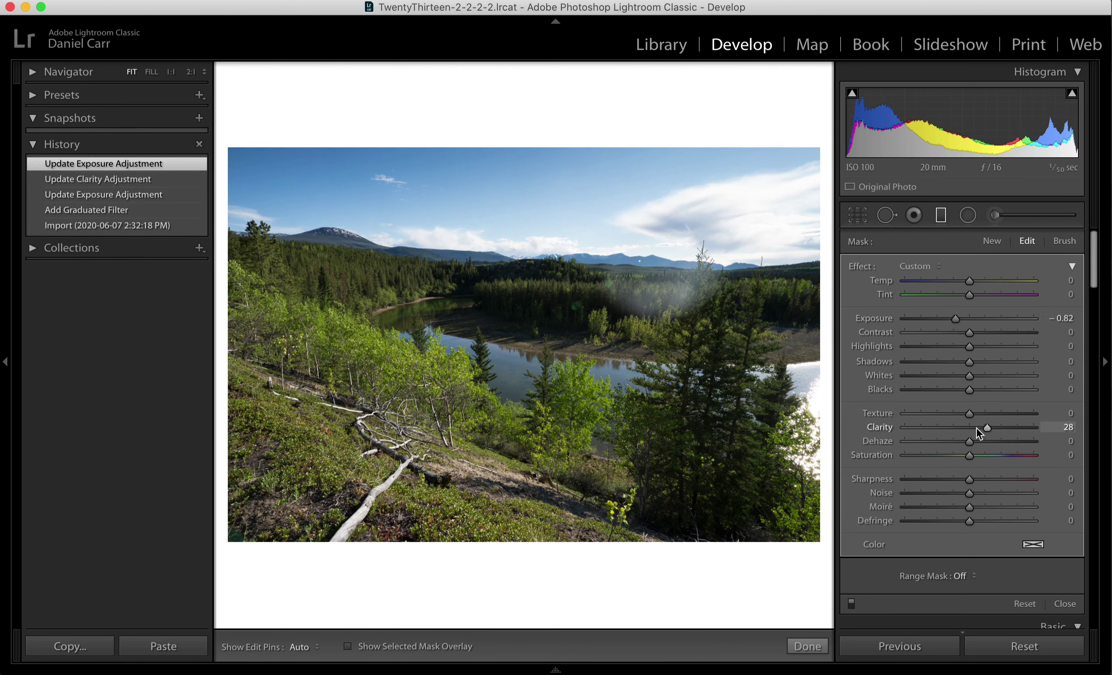
pyautogui.click(1064, 603)
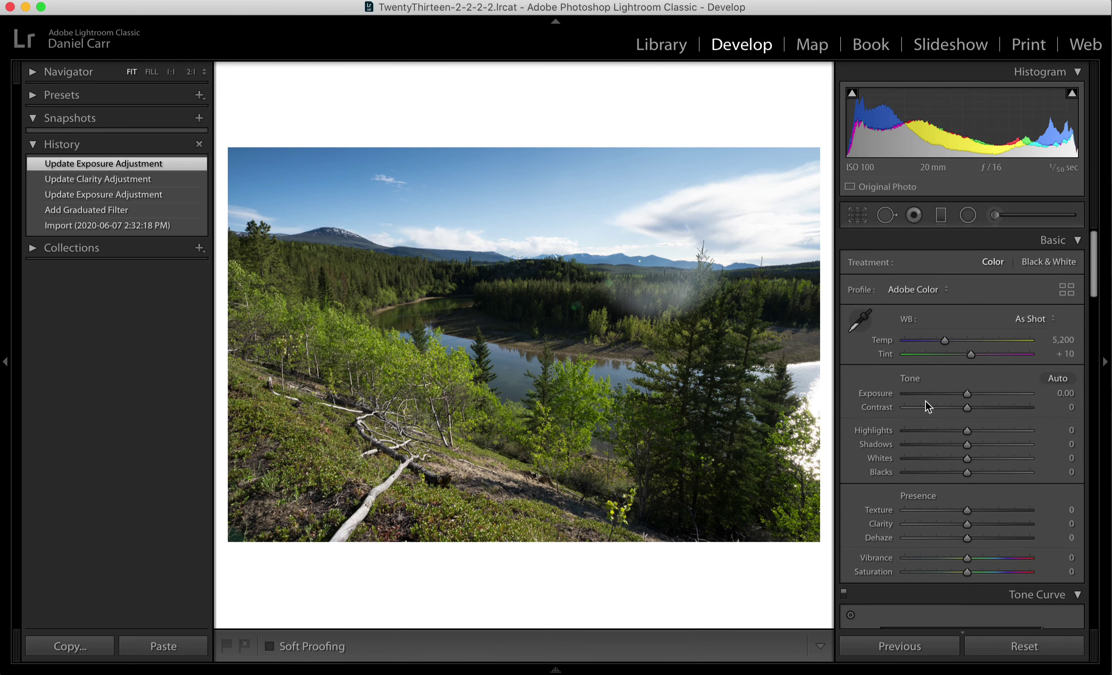
# Step: Raise the photo's vibrance to +9 and return to the Library grid
pyautogui.scroll(-2, 933, 409)
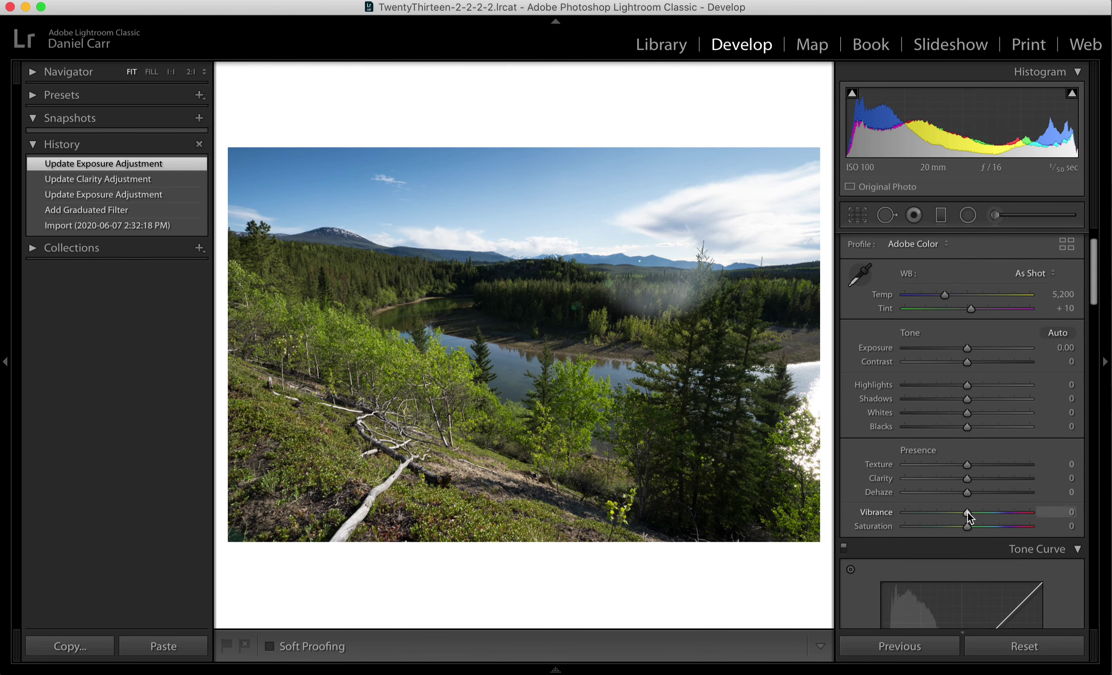
pyautogui.moveTo(967, 512); pyautogui.dragTo(974, 512)
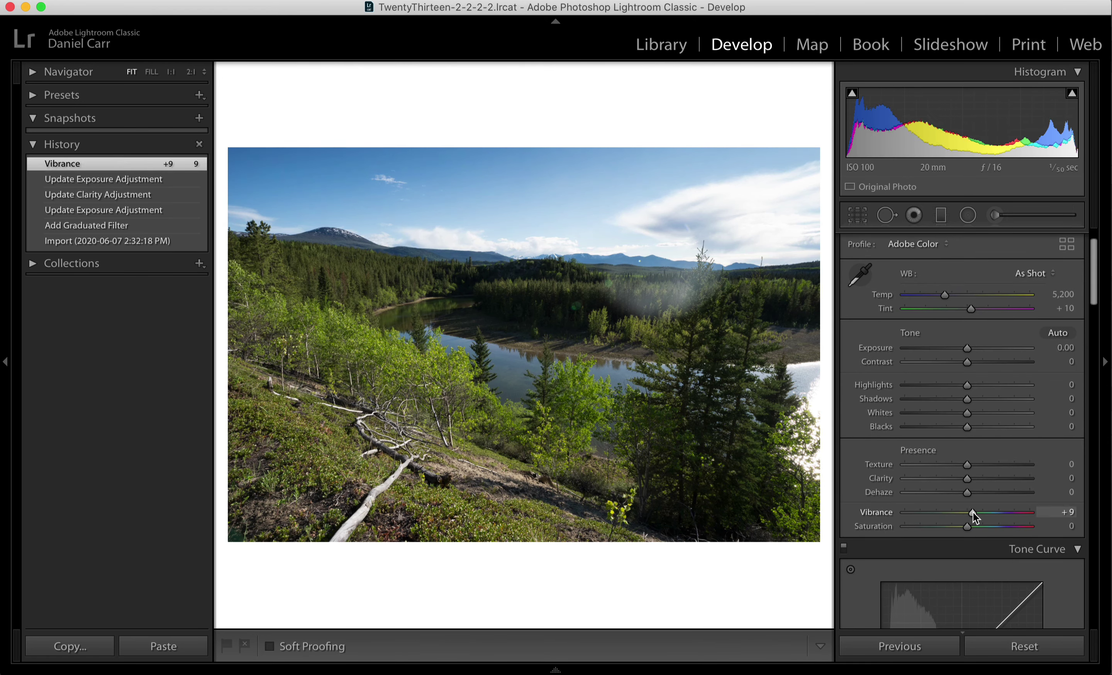
pyautogui.press('g')
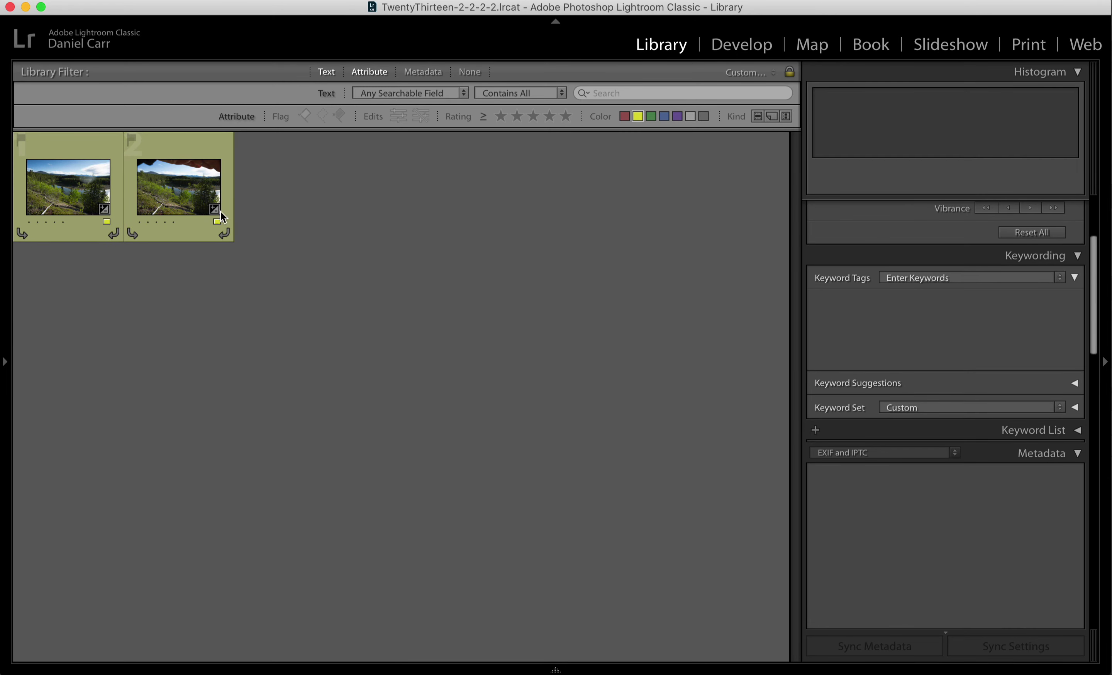
# Step: Copy 2118's develop settings, including graduated filters but not brush or radial adjustments
pyautogui.doubleClick(164, 184)
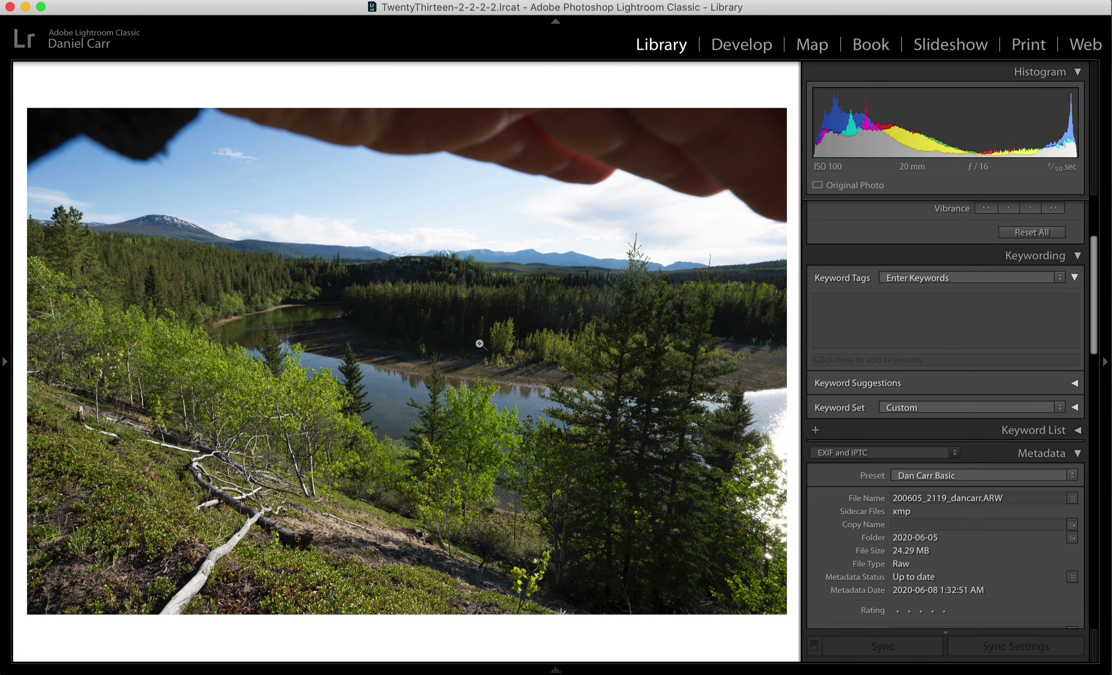
pyautogui.press('g')
pyautogui.click(50, 199)
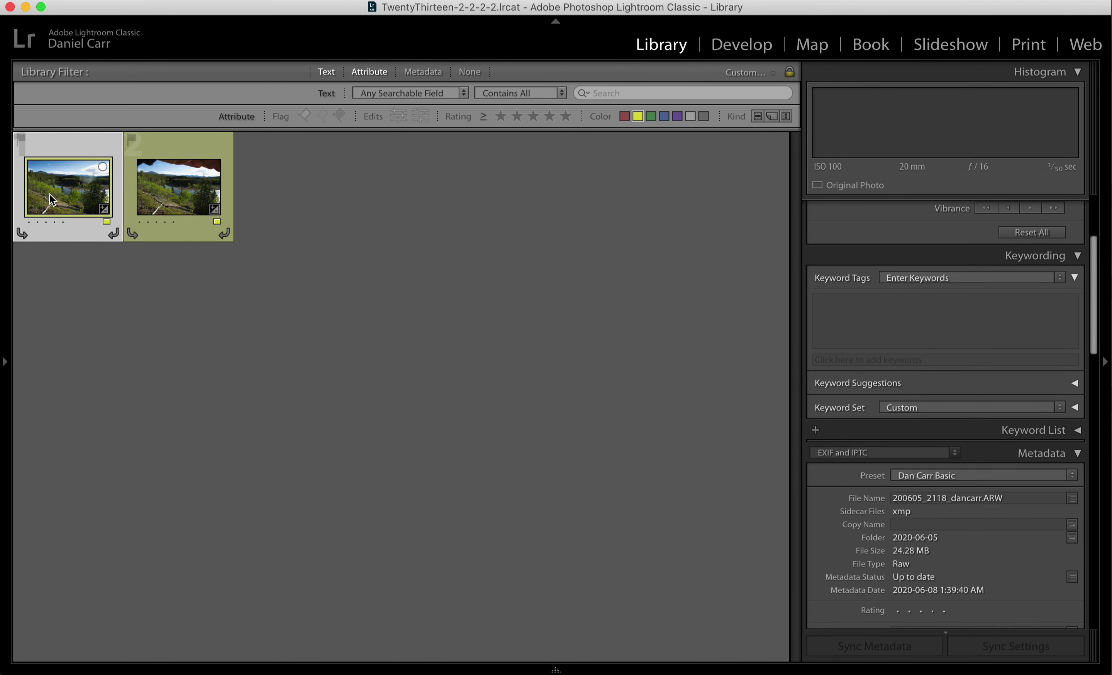
pyautogui.rightClick(73, 189)
pyautogui.moveTo(241, 496)
pyautogui.click(319, 512)
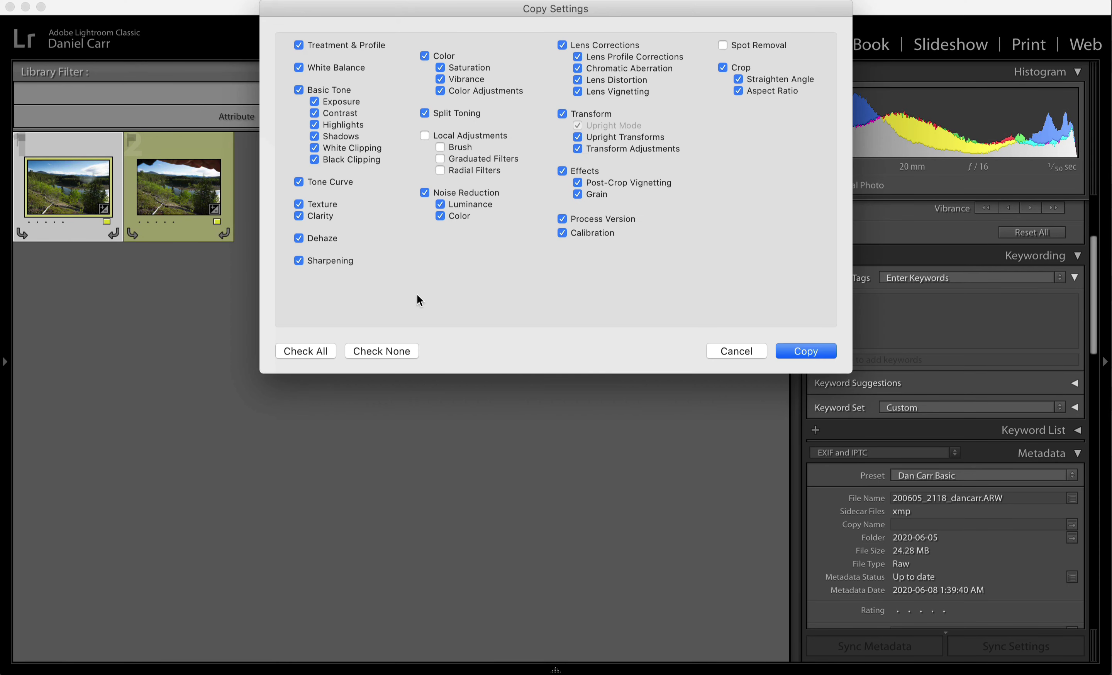
pyautogui.click(493, 134)
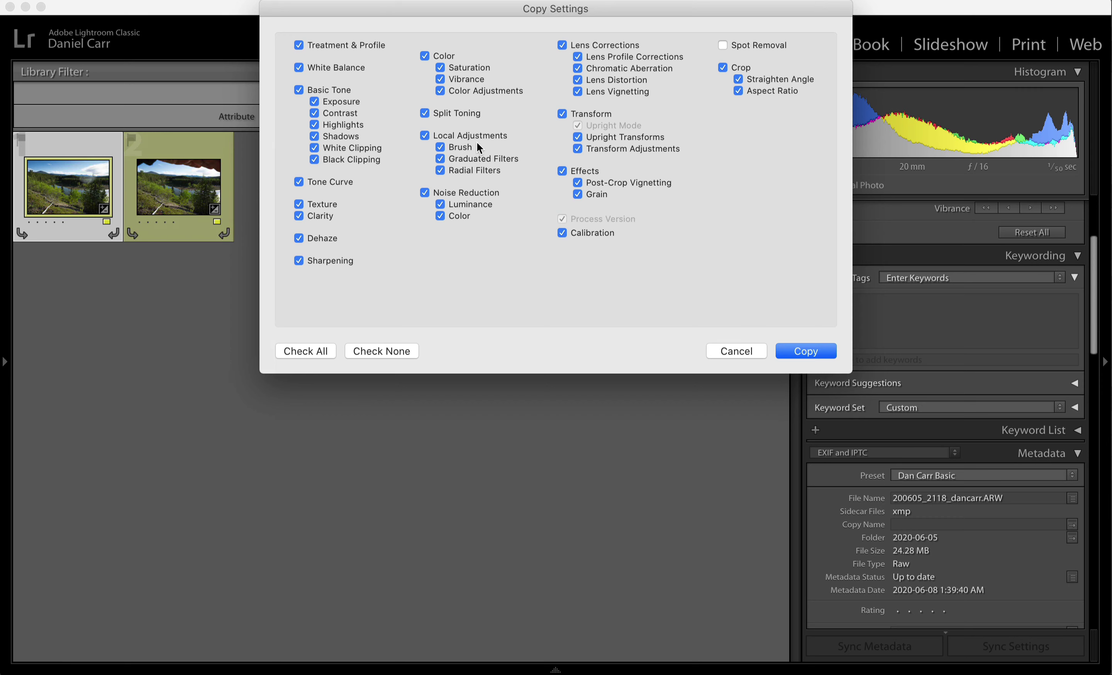
pyautogui.click(441, 146)
pyautogui.click(440, 170)
pyautogui.click(804, 351)
# Step: Paste the copied develop settings onto the hand-shaded 2119 exposure
pyautogui.click(181, 202)
pyautogui.rightClick(181, 201)
pyautogui.moveTo(337, 498)
pyautogui.click(412, 529)
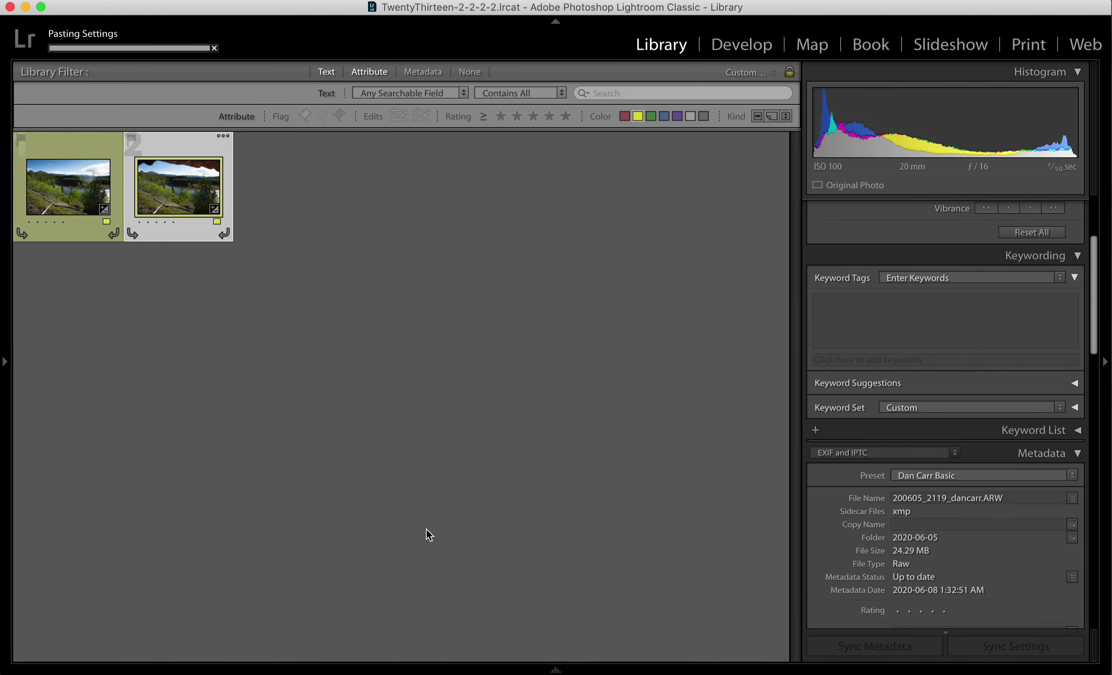
# Step: Compare the two edited photos enlarged, then return to the grid
pyautogui.click(85, 197)
pyautogui.doubleClick(86, 197)
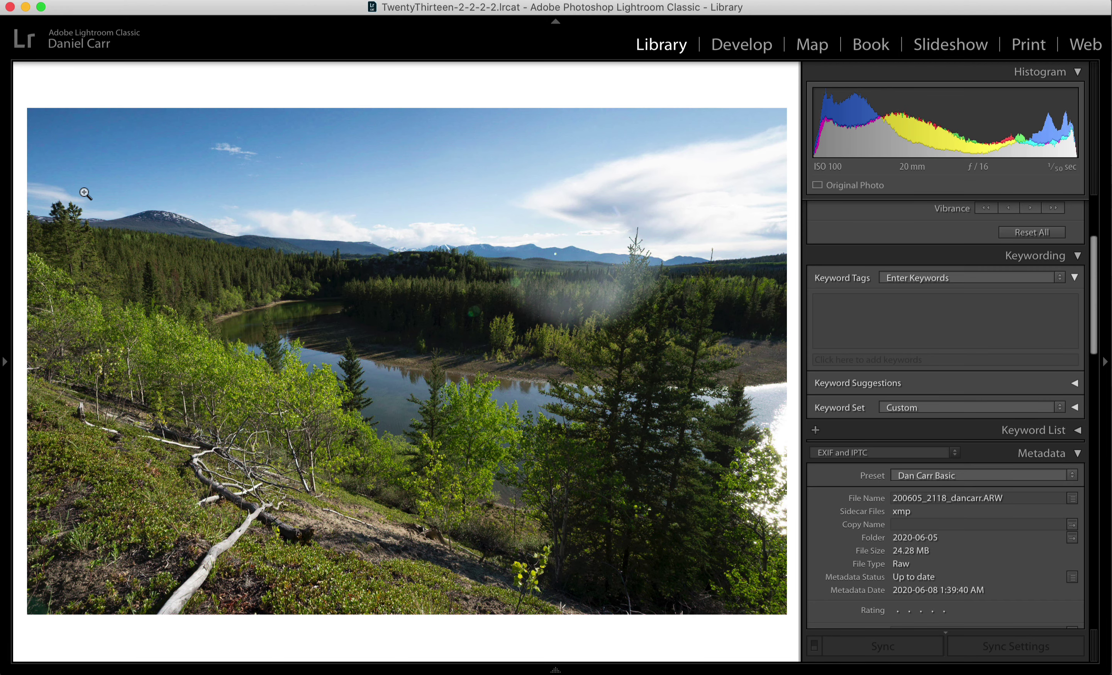
pyautogui.press('Right')
pyautogui.press('Left')
pyautogui.press('g')
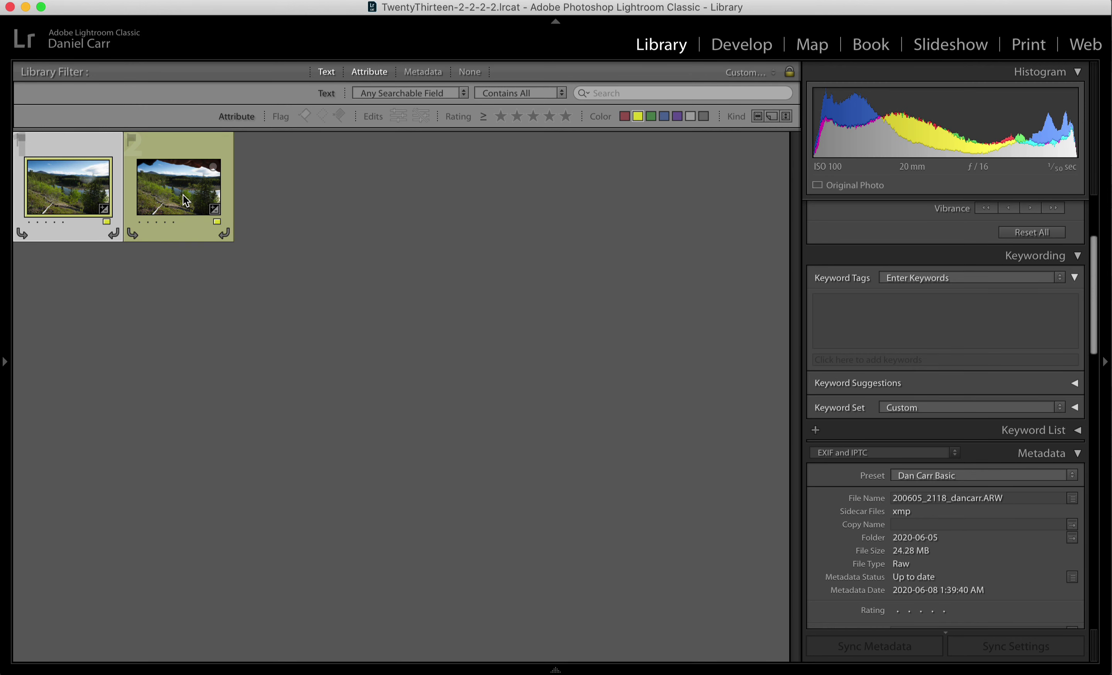
# Step: Select both river exposures and use Edit In > Open as Layers in Photoshop
pyautogui.keyDown('shift'); pyautogui.click(184, 194); pyautogui.keyUp('shift')
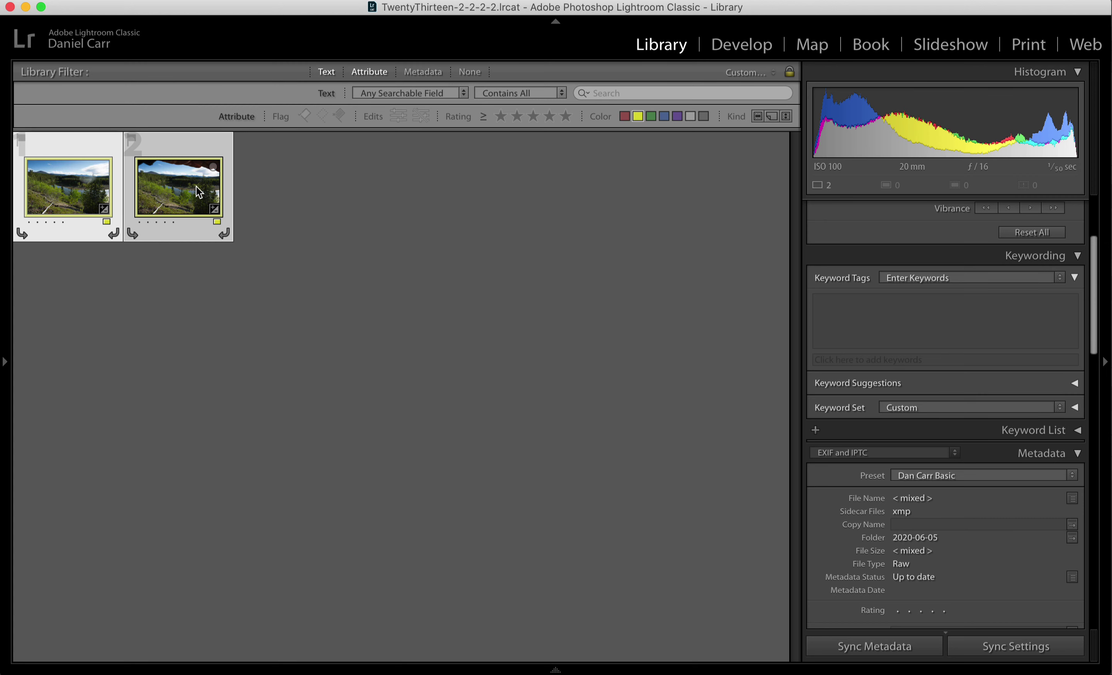
pyautogui.rightClick(176, 187)
pyautogui.moveTo(348, 312)
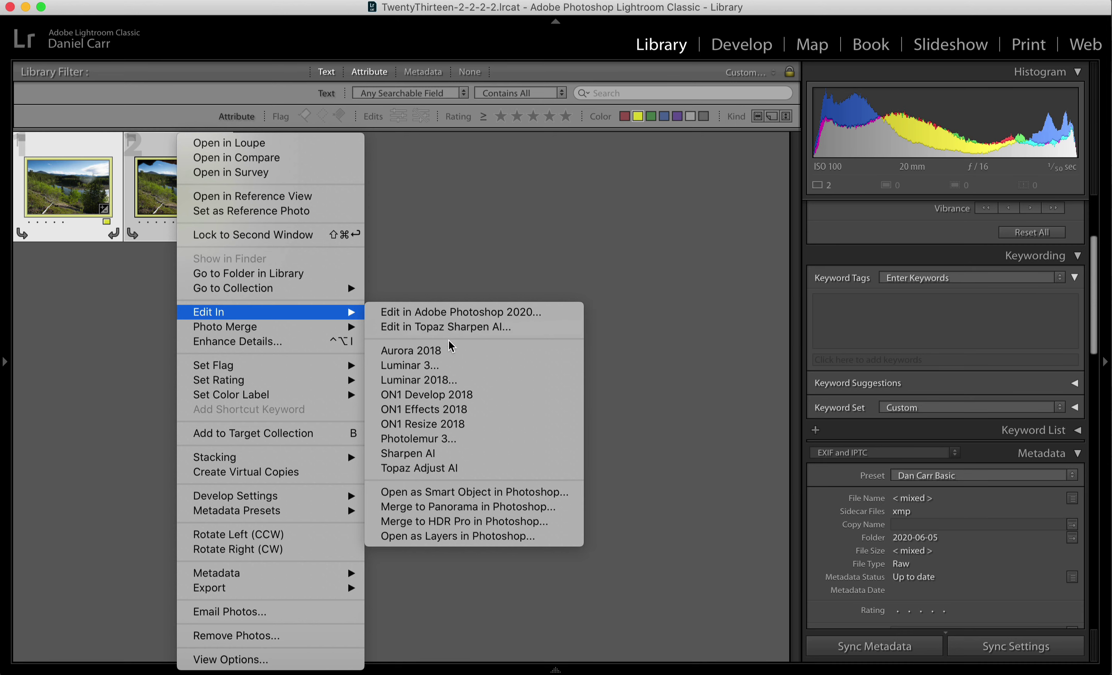
pyautogui.click(499, 537)
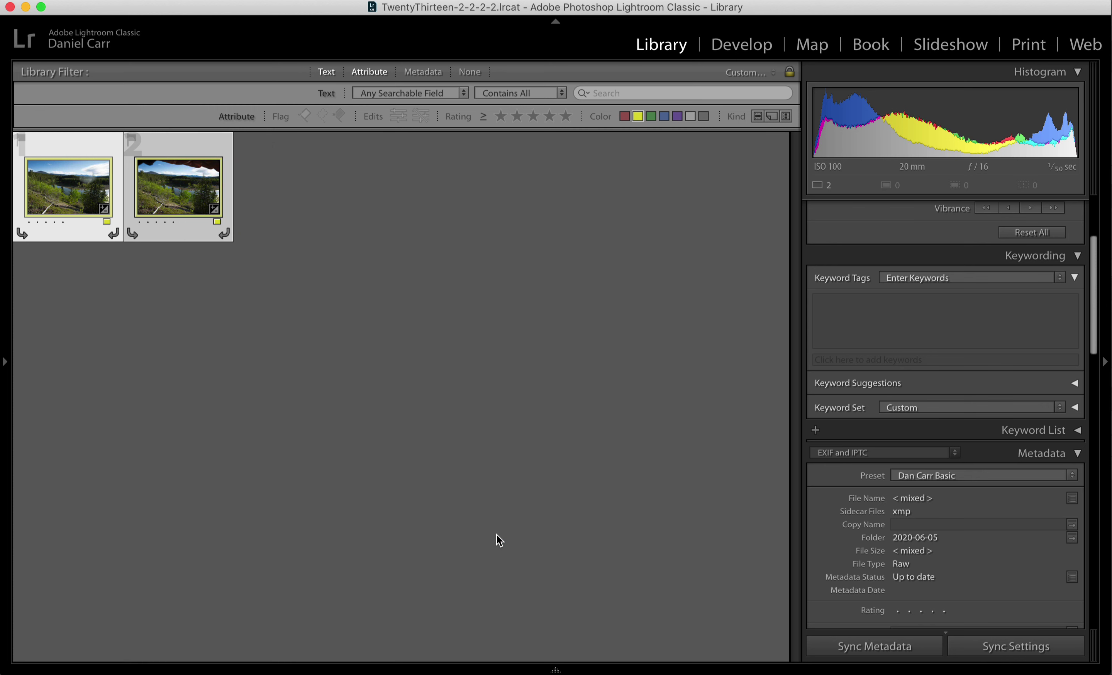
pyautogui.moveTo(359, 654)
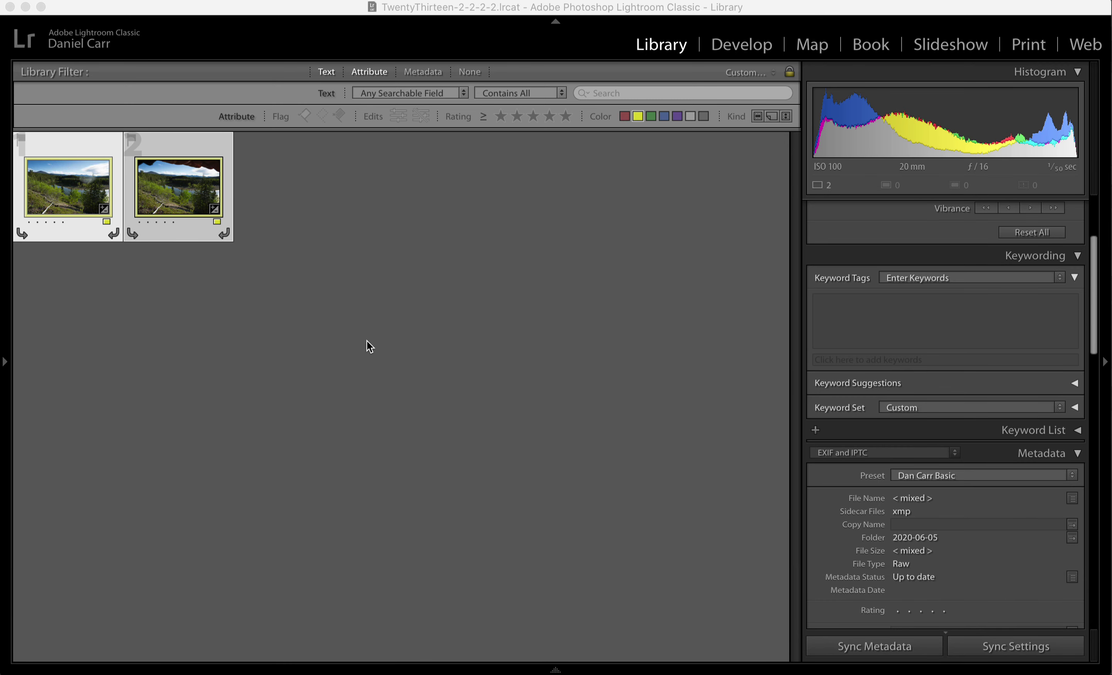
# Step: In Photoshop, toggle the top and bottom layer visibility to compare the exposures
pyautogui.moveTo(318, 654)
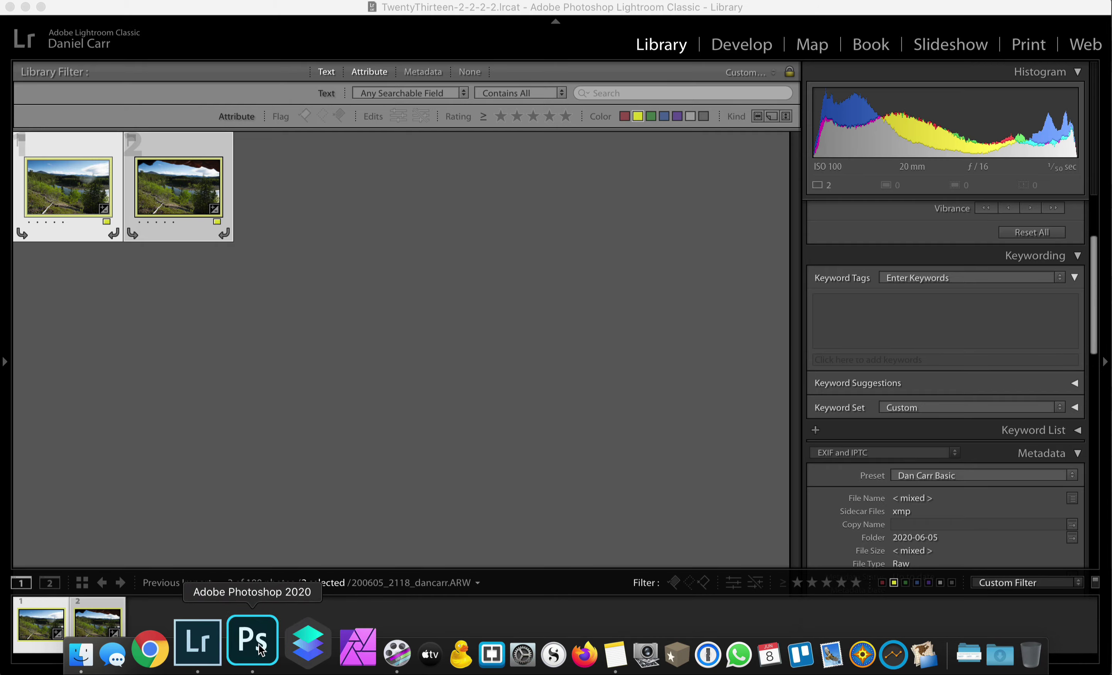
pyautogui.click(252, 640)
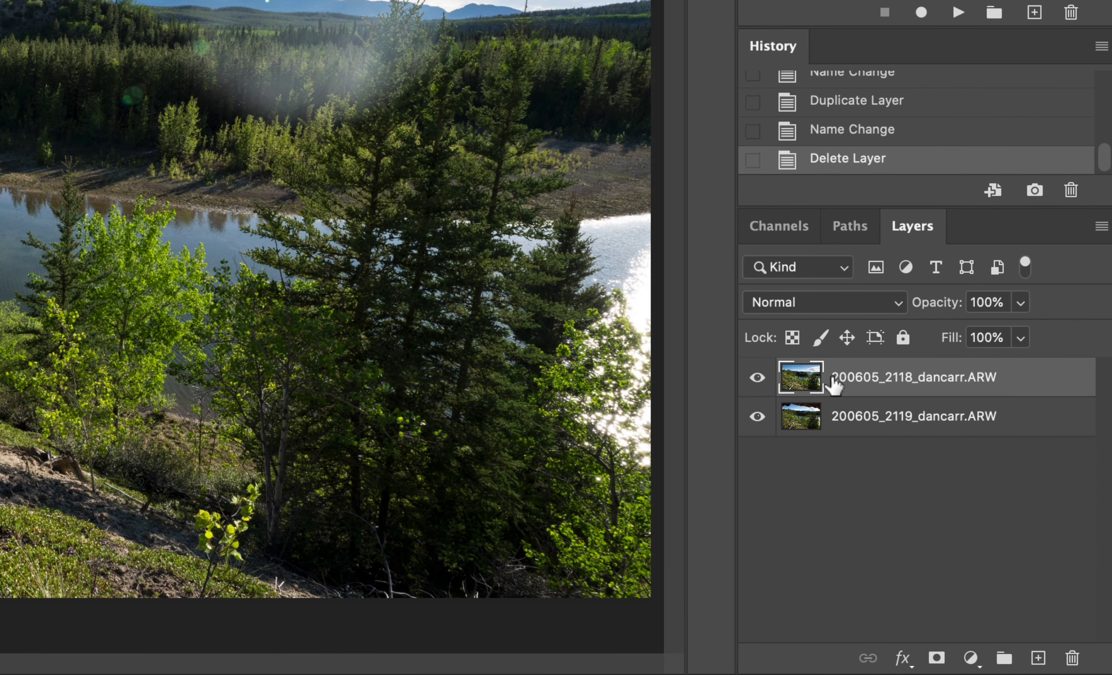
pyautogui.click(756, 377)
pyautogui.click(757, 378)
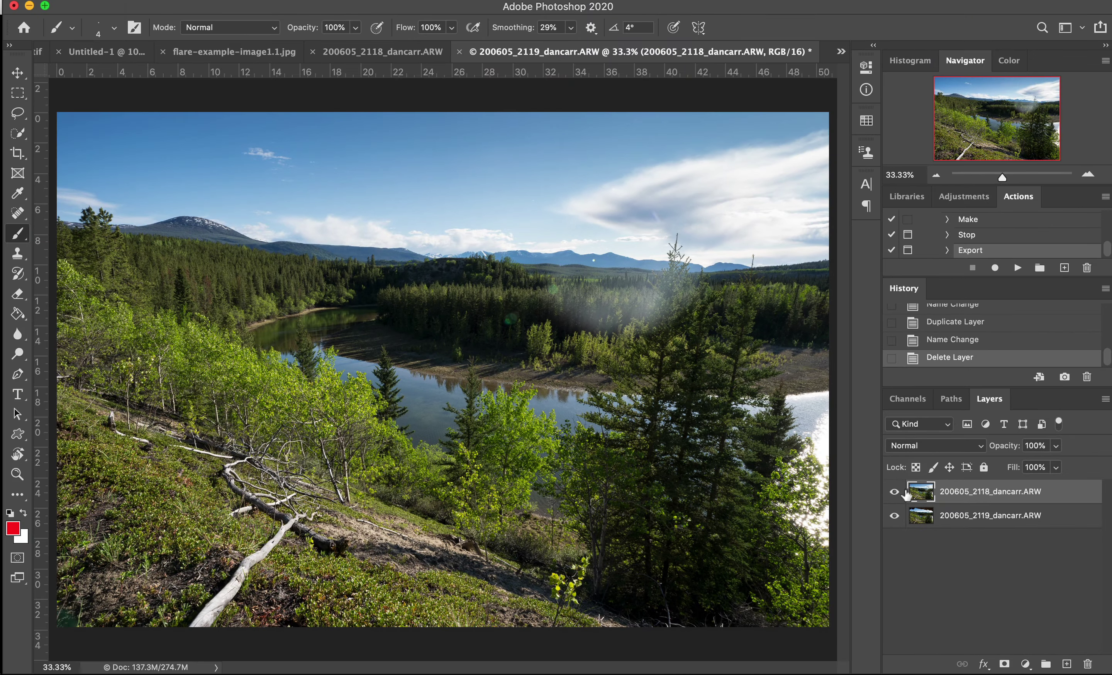
pyautogui.click(757, 377)
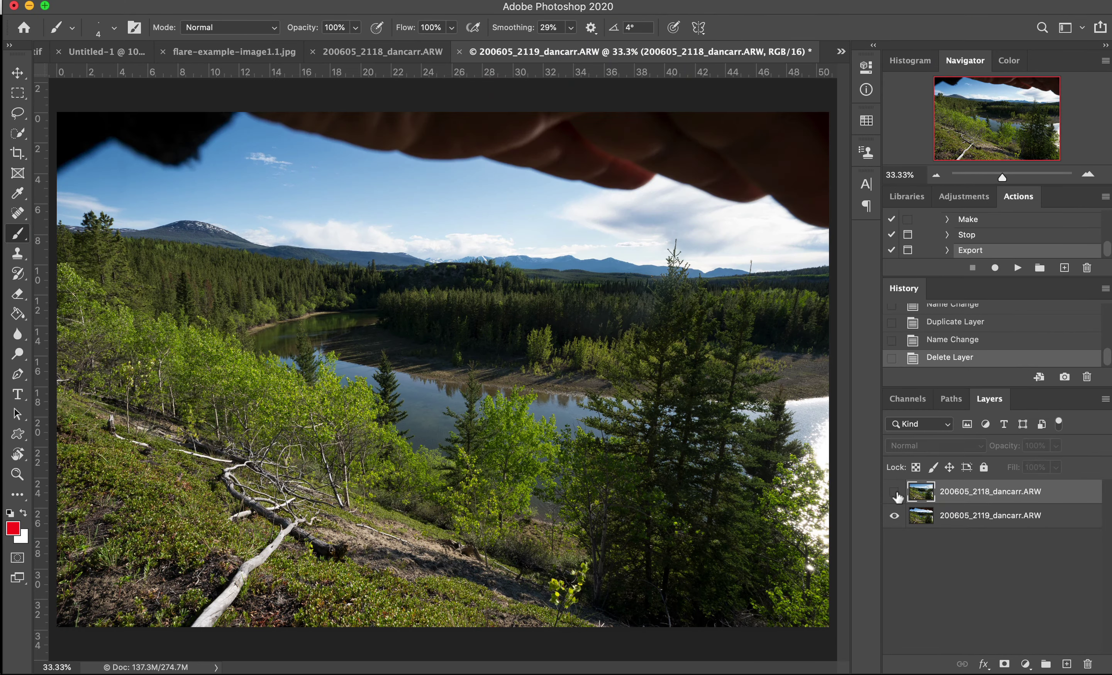
pyautogui.click(894, 515)
pyautogui.click(894, 491)
pyautogui.click(893, 516)
# Step: Flick the top layer on and off to check the overhang, then select both layers
pyautogui.click(894, 491)
pyautogui.click(894, 491)
pyautogui.click(893, 491)
pyautogui.click(893, 491)
pyautogui.click(894, 491)
pyautogui.click(894, 491)
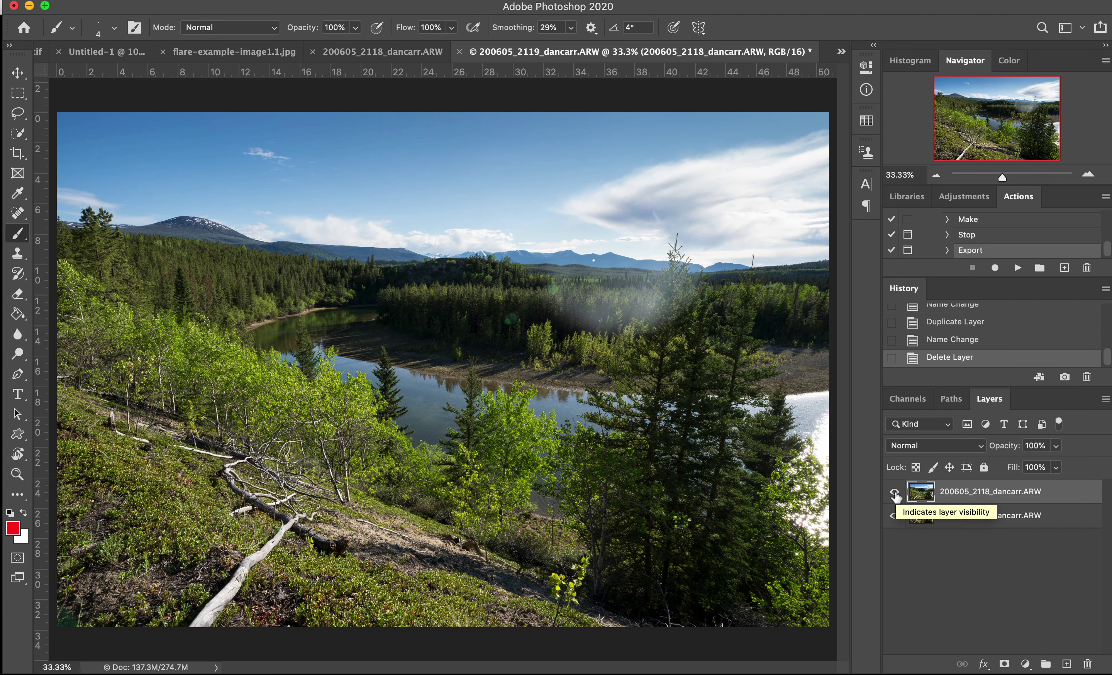
pyautogui.keyDown('shift'); pyautogui.click(1062, 518); pyautogui.keyUp('shift')
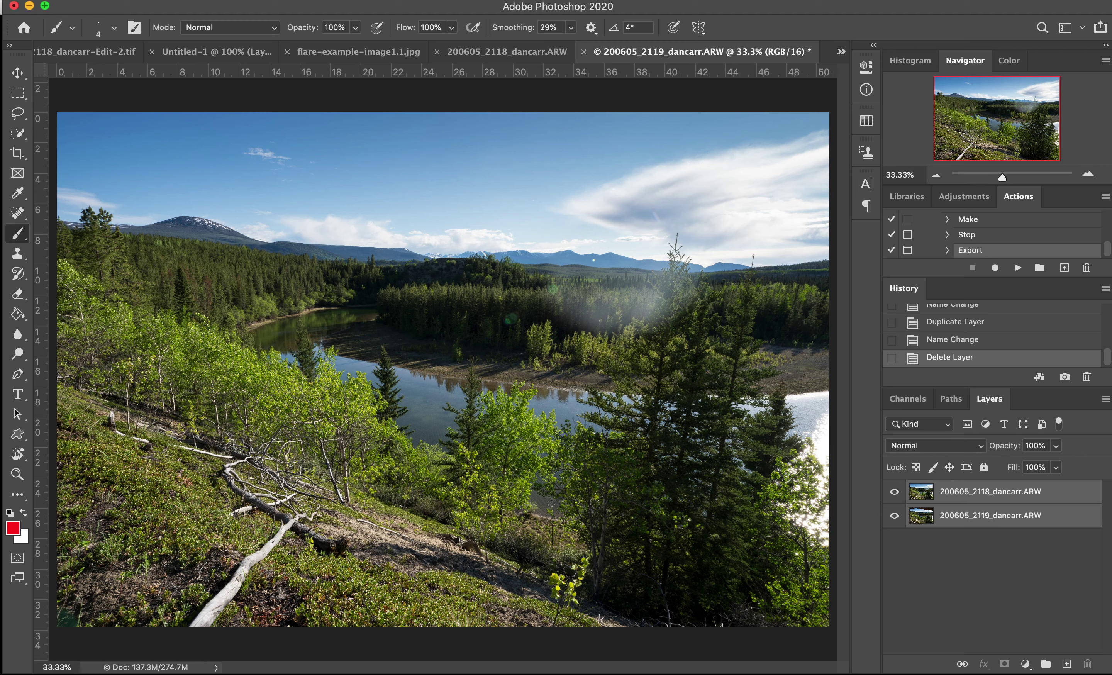
pyautogui.click(118, 0)
# Step: Run Edit > Auto-Align Layers with Auto projection
pyautogui.moveTo(150, 0)
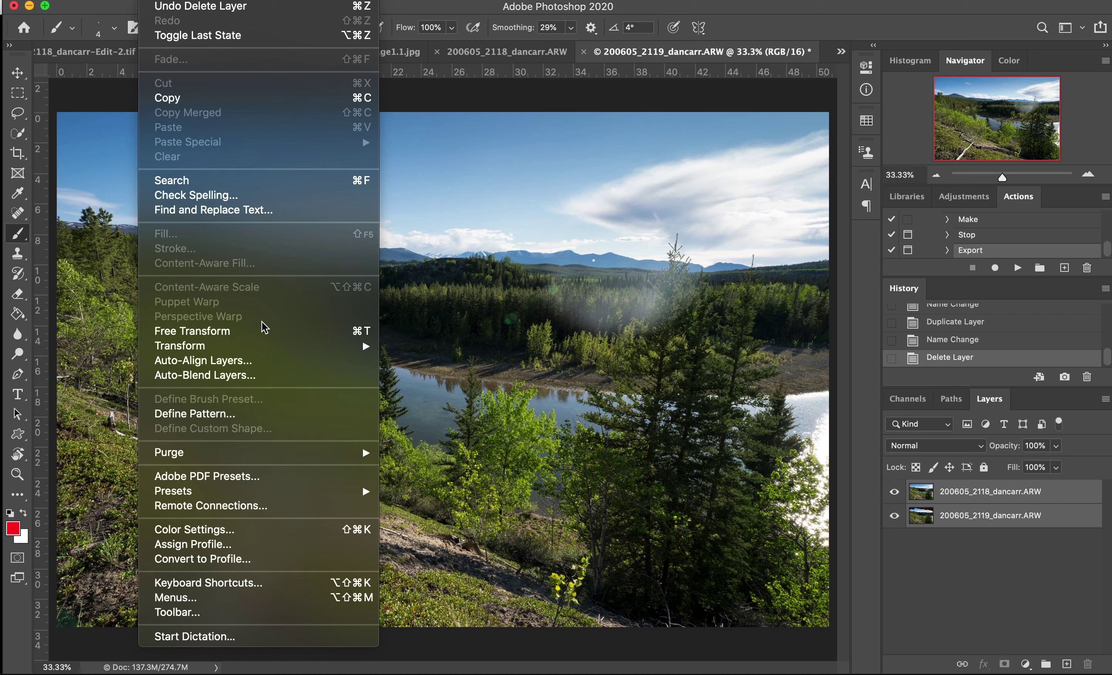
pyautogui.click(217, 363)
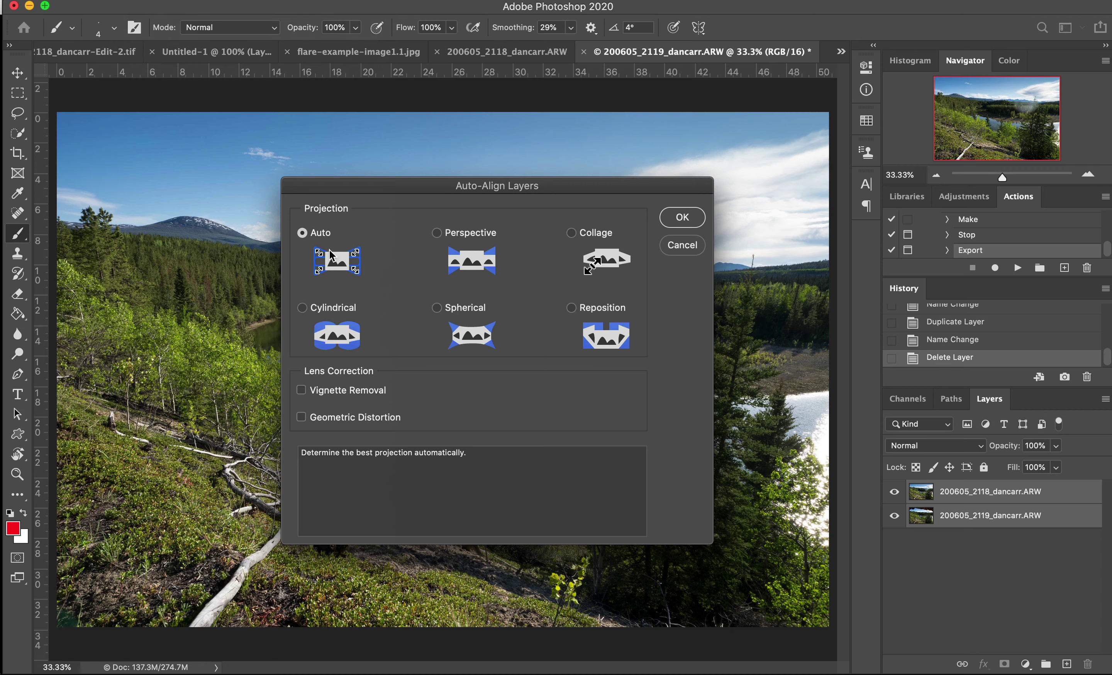
pyautogui.click(684, 221)
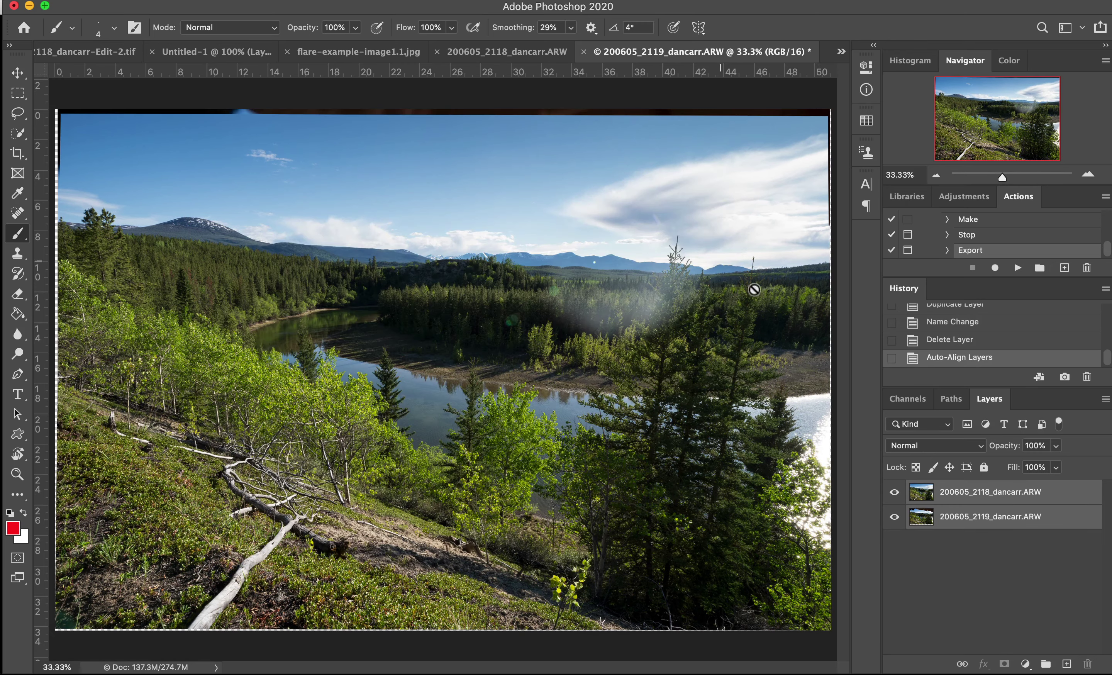
# Step: Toggle the top layer repeatedly to check that the aligned exposures match
pyautogui.click(893, 492)
pyautogui.click(894, 493)
pyautogui.click(894, 493)
pyautogui.click(894, 492)
pyautogui.click(894, 492)
pyautogui.click(893, 493)
pyautogui.click(893, 493)
pyautogui.click(893, 492)
pyautogui.click(894, 492)
pyautogui.click(894, 492)
pyautogui.click(894, 492)
pyautogui.click(893, 493)
pyautogui.click(894, 492)
# Step: Select the top 200605_2118 layer and add a white layer mask to it
pyautogui.click(894, 492)
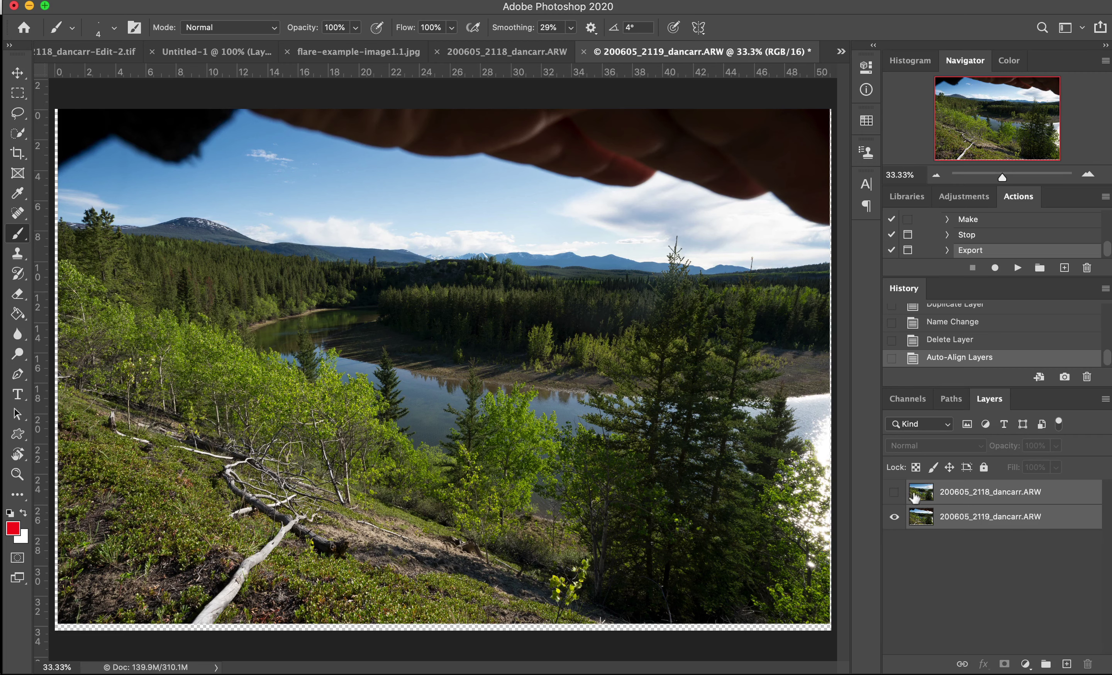
pyautogui.click(894, 491)
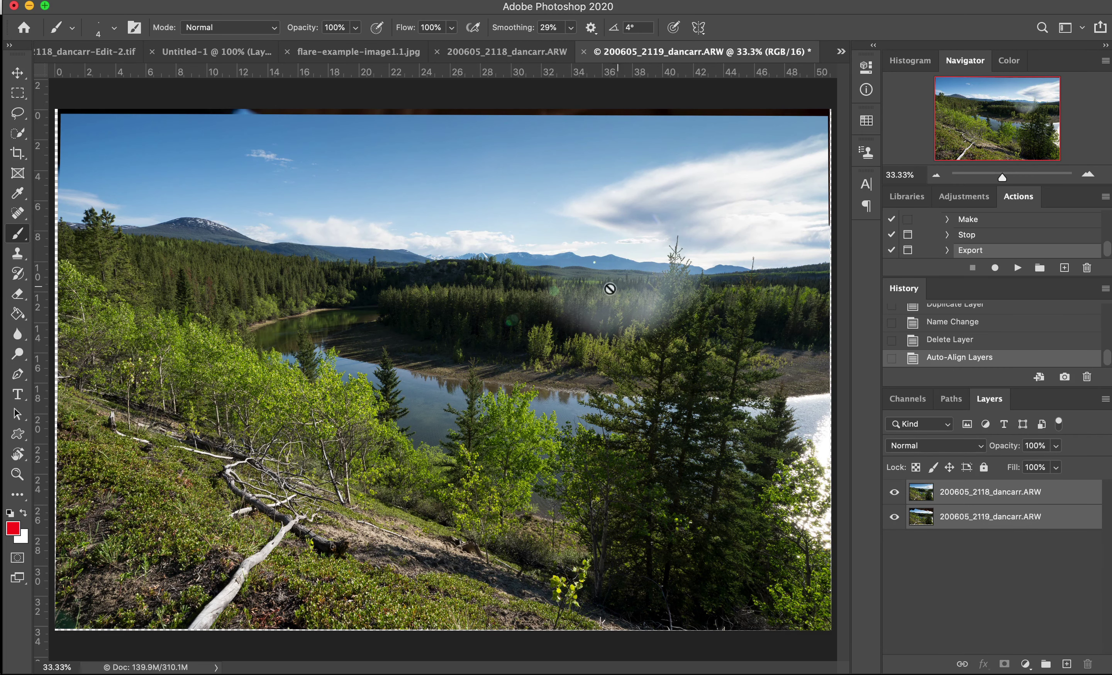
pyautogui.click(1040, 498)
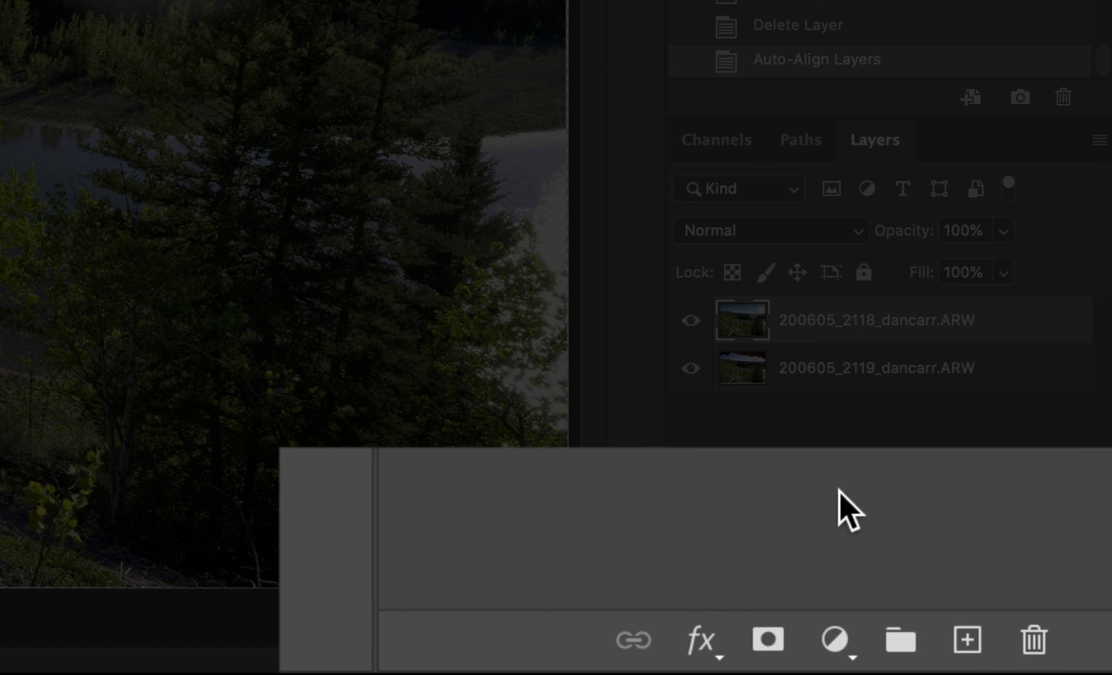
pyautogui.click(904, 653)
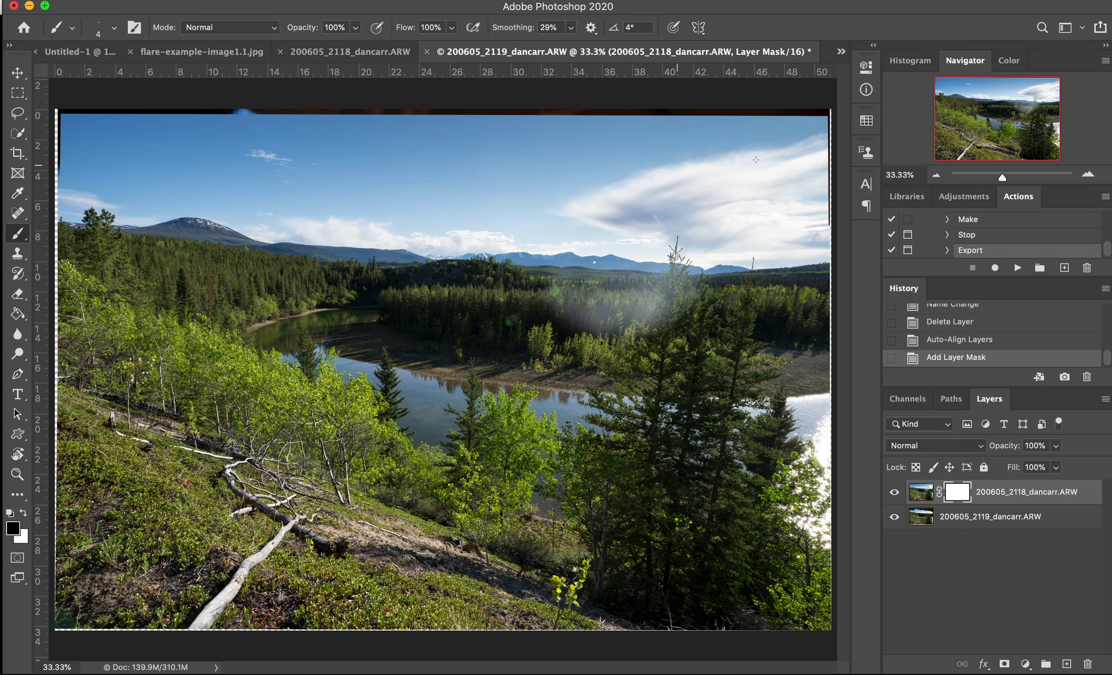
# Step: Zoom in on the upper-right flare area and set the brush size to 300 px
pyautogui.click(1088, 174)
pyautogui.click(1087, 174)
pyautogui.click(1015, 123)
pyautogui.moveTo(1016, 124); pyautogui.dragTo(1005, 114)
pyautogui.rightClick(225, 267)
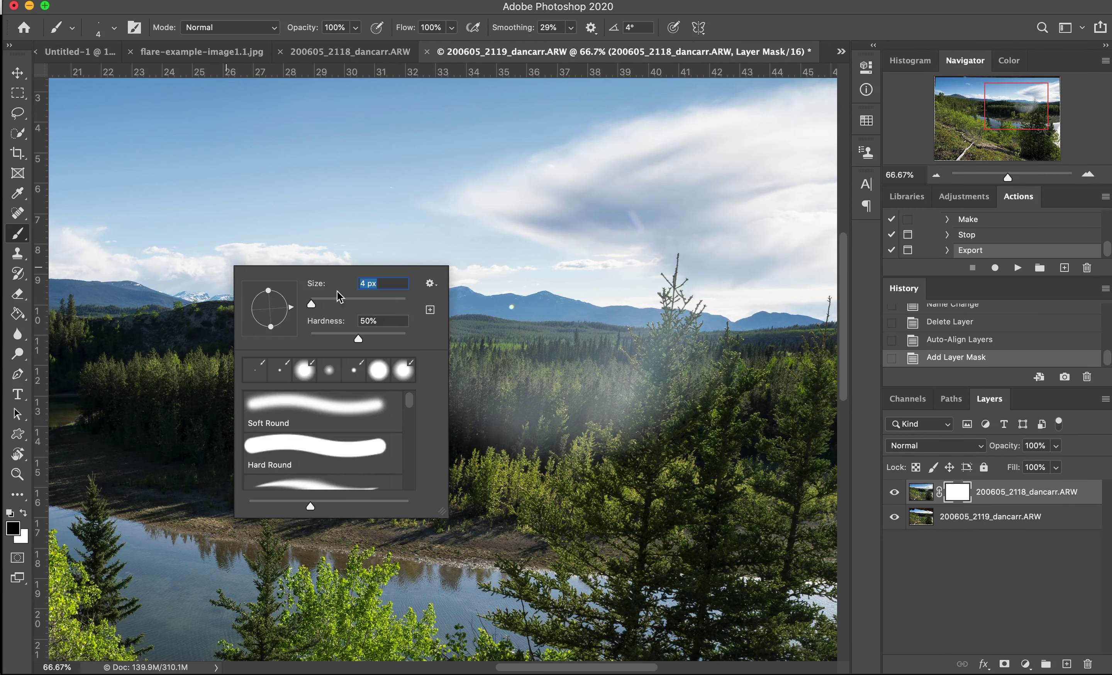
pyautogui.moveTo(368, 303); pyautogui.dragTo(393, 304)
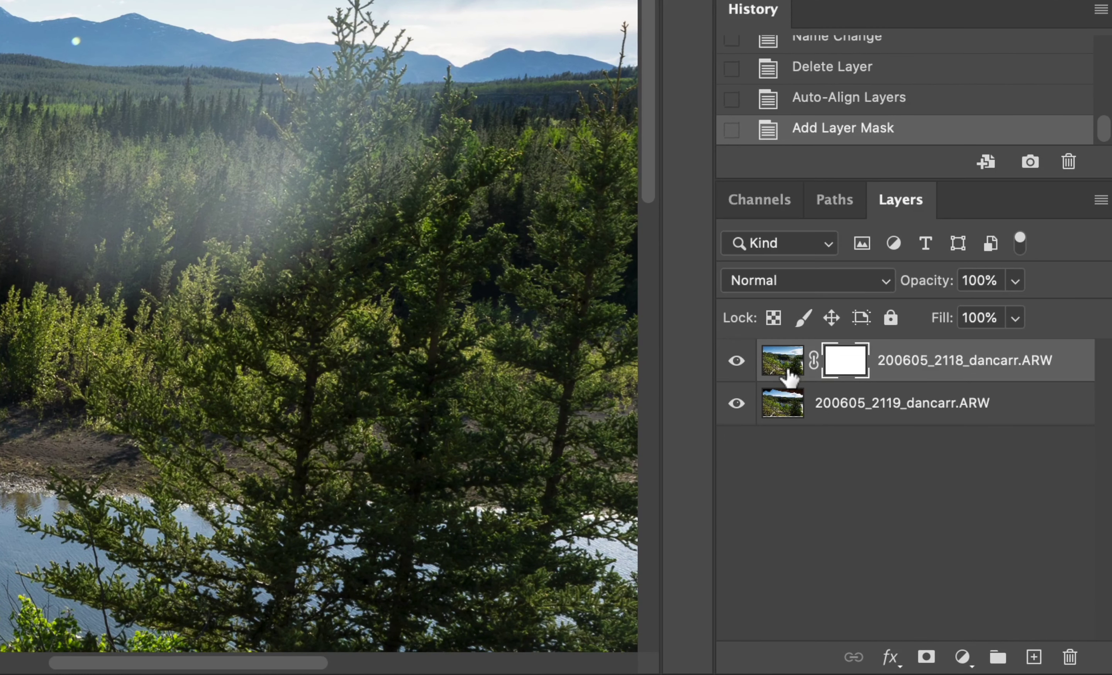
# Step: Paint black on the layer mask over the flare haze and green flare spot
pyautogui.click(789, 371)
pyautogui.click(848, 366)
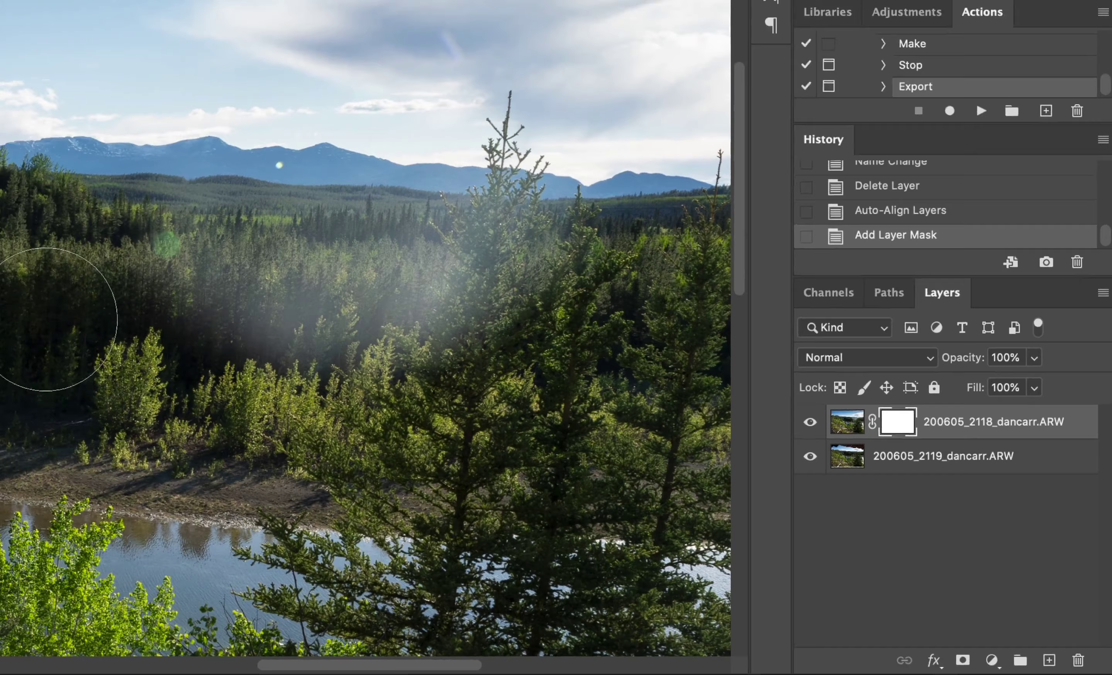
pyautogui.click(342, 422)
pyautogui.click(285, 454)
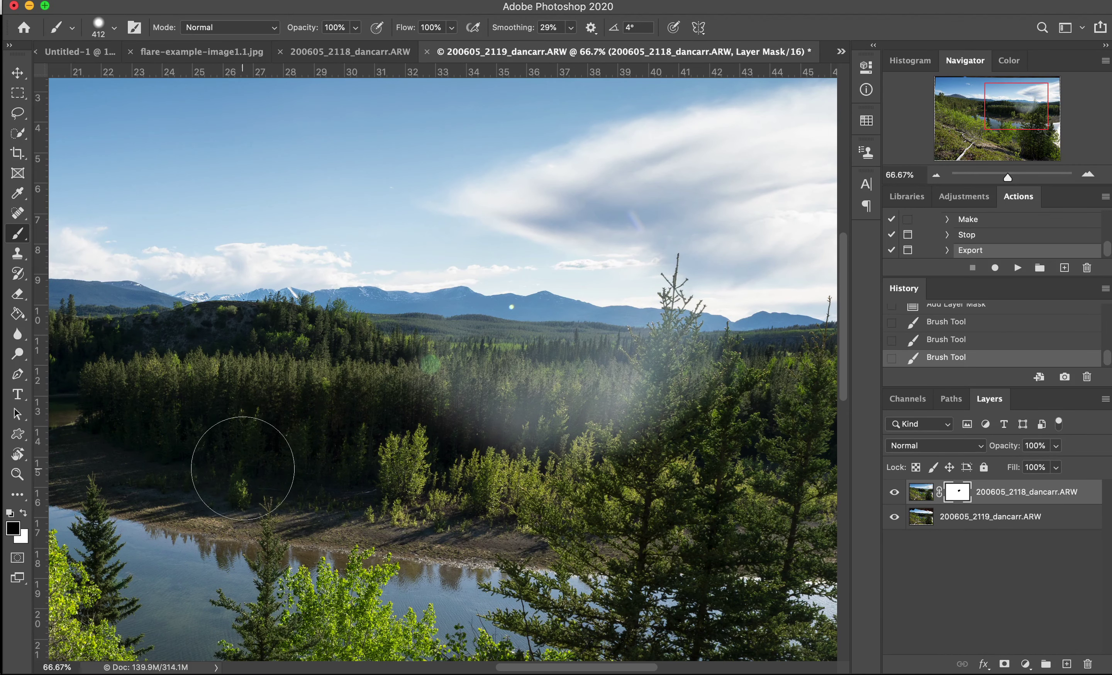
pyautogui.click(442, 367)
pyautogui.moveTo(504, 359)
pyautogui.mouseDown()
pyautogui.moveTo(647, 350)
pyautogui.moveTo(459, 421)
pyautogui.moveTo(468, 391)
pyautogui.moveTo(640, 432)
pyautogui.moveTo(665, 309)
pyautogui.mouseUp()
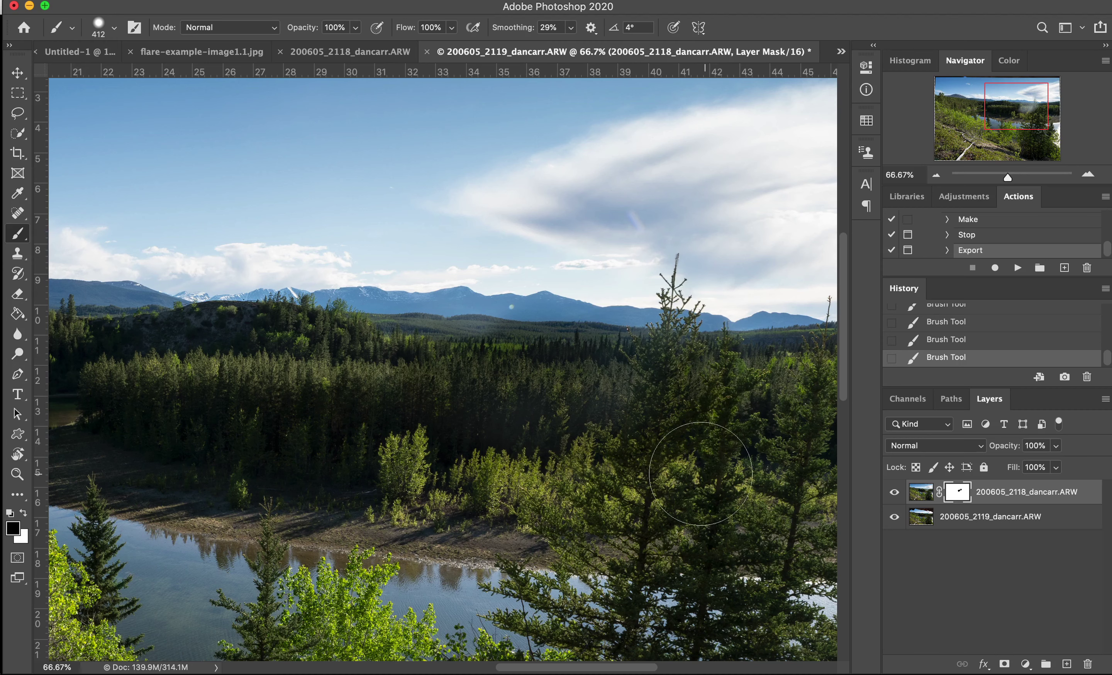
pyautogui.moveTo(612, 360); pyautogui.dragTo(511, 314)
pyautogui.moveTo(753, 358); pyautogui.dragTo(795, 333)
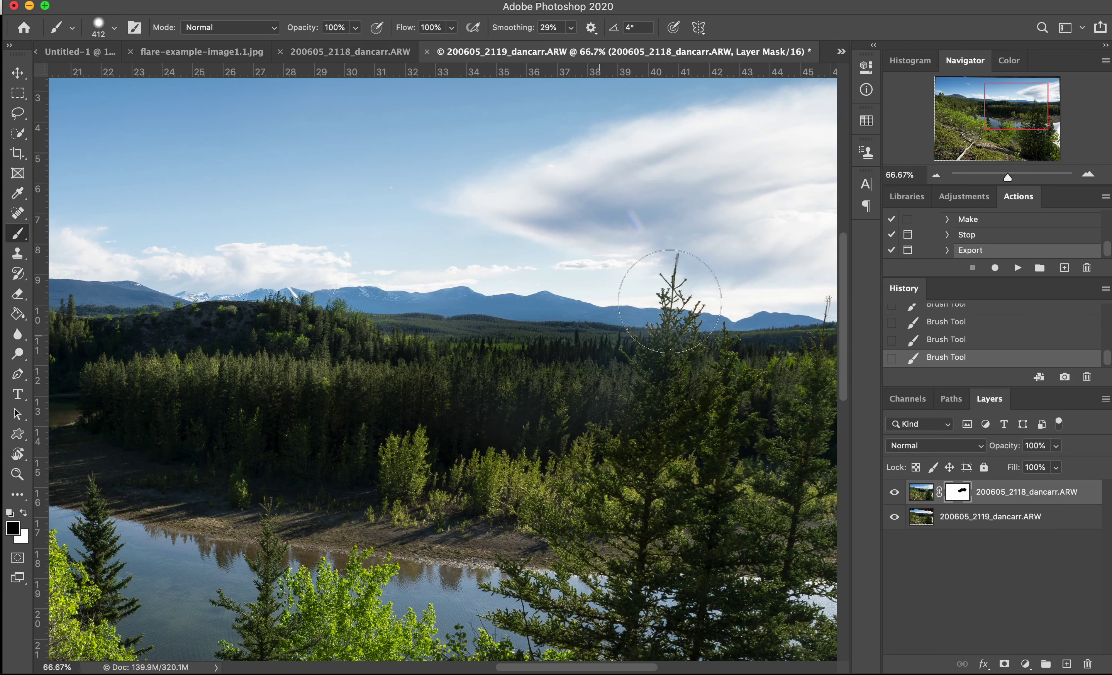
# Step: Fit the image to view, compare with the original, and save as 200605_2118_dancarr-Edit.tif
pyautogui.moveTo(1013, 102); pyautogui.dragTo(1025, 96)
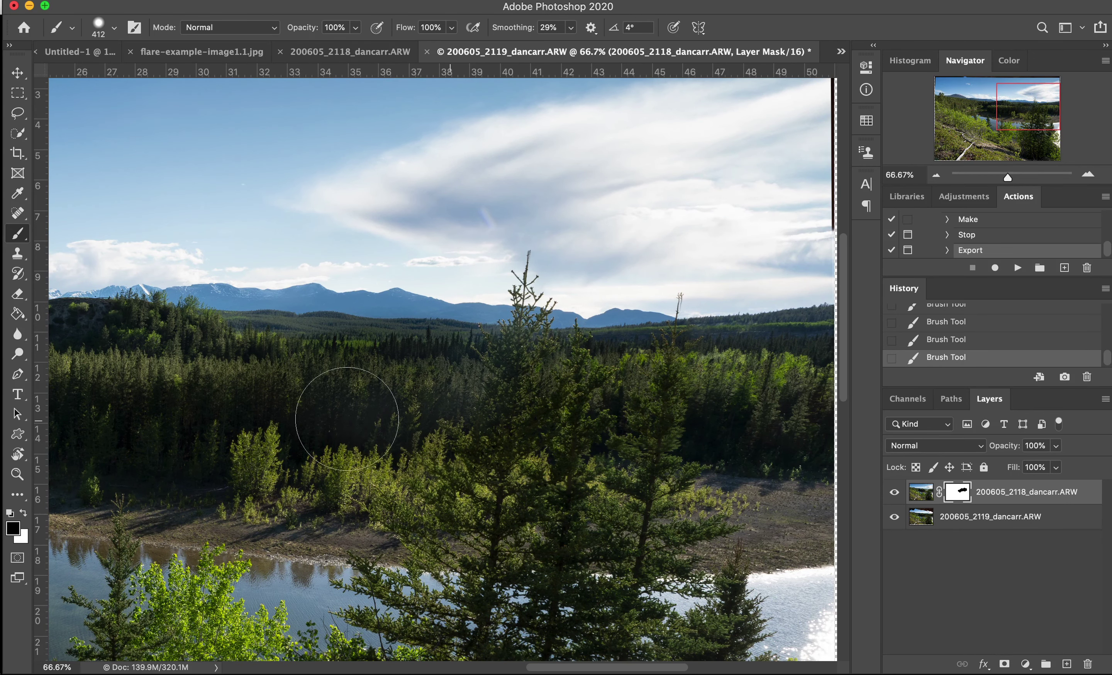
pyautogui.moveTo(1010, 106); pyautogui.dragTo(999, 102)
pyautogui.click(936, 175)
pyautogui.click(936, 174)
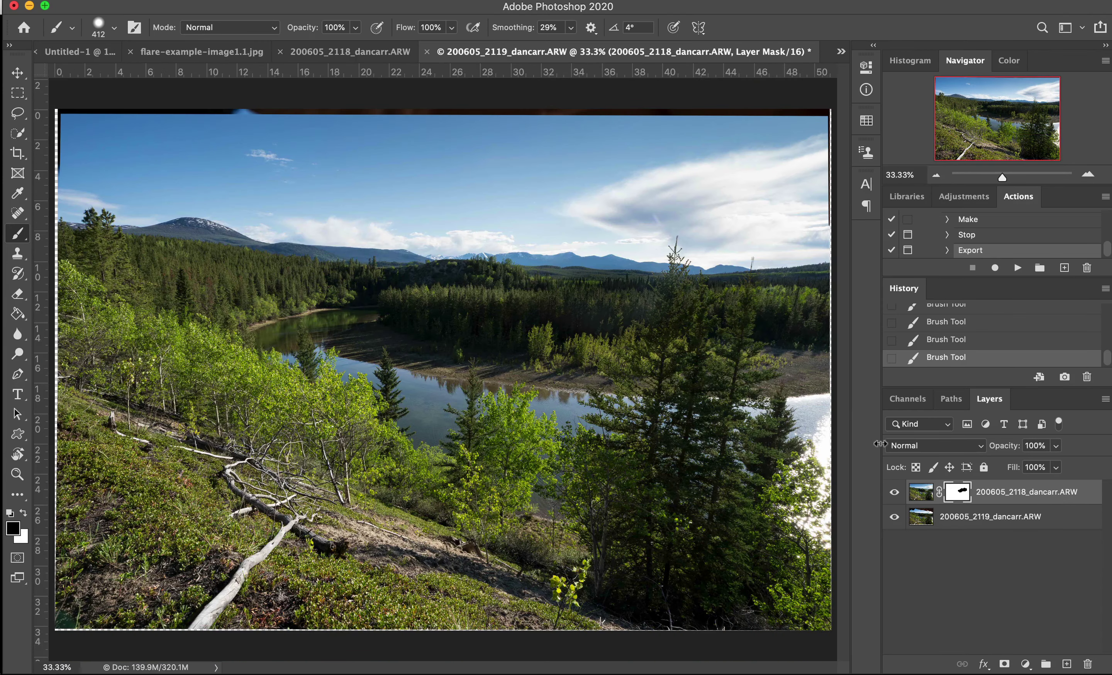
pyautogui.click(894, 493)
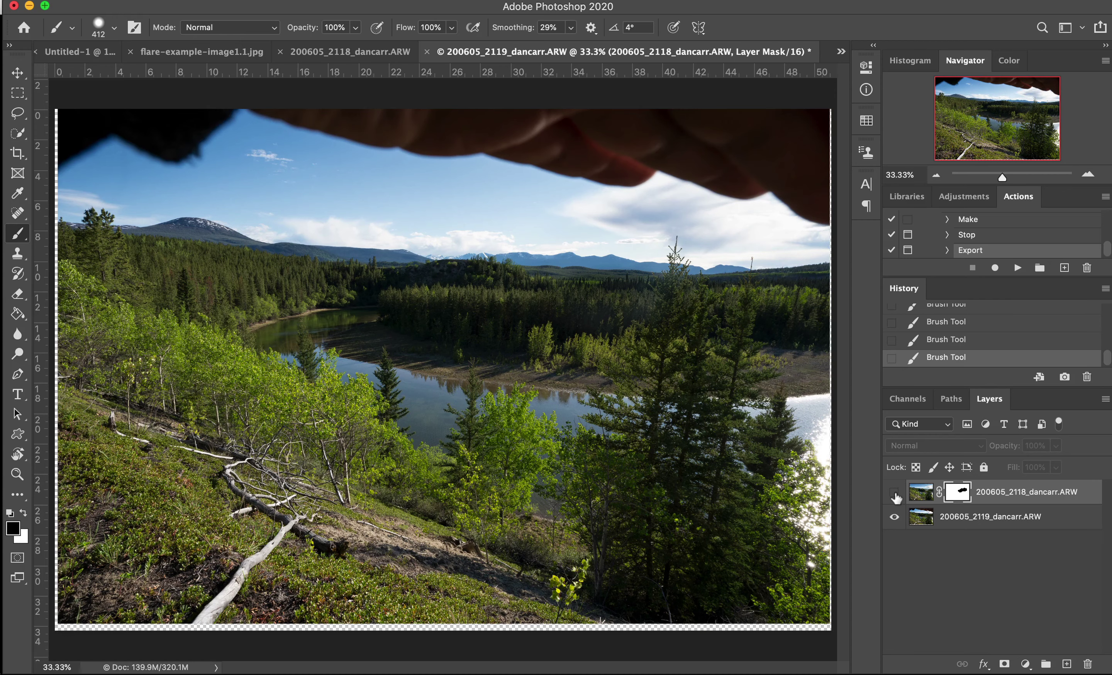
pyautogui.click(894, 493)
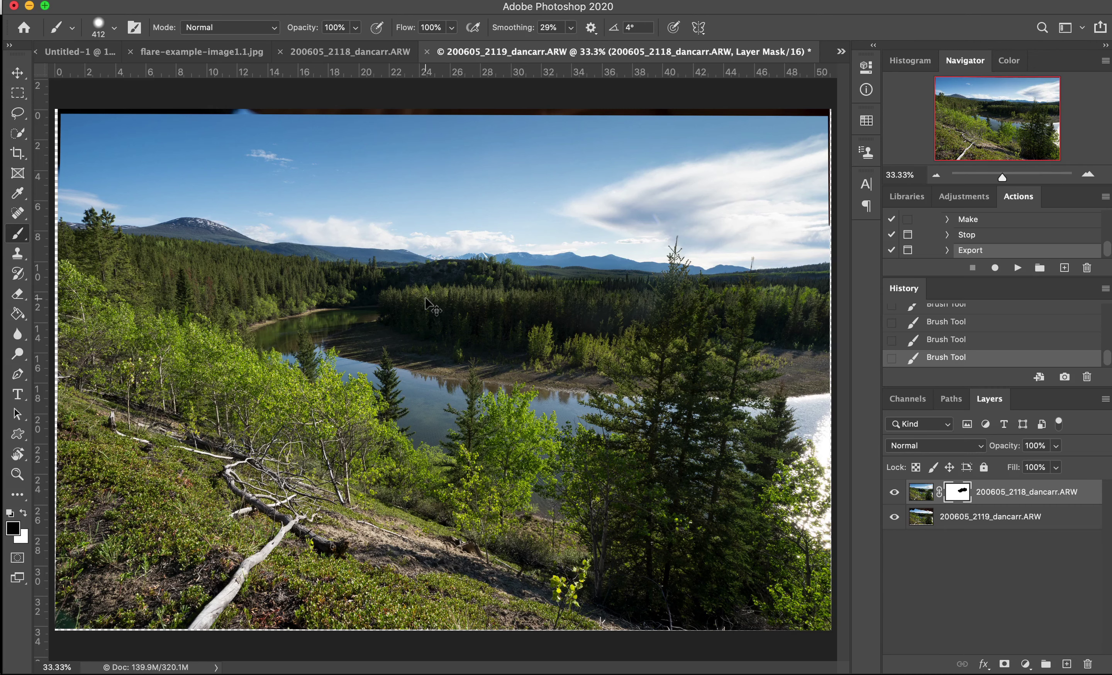
pyautogui.press('super+s')
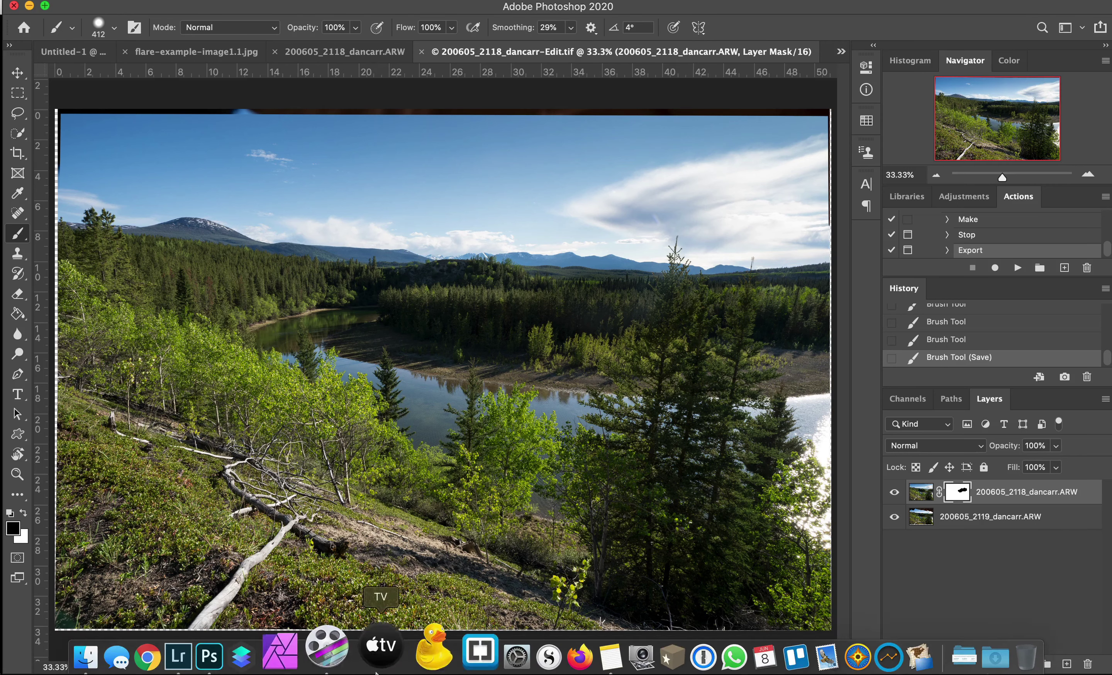
# Step: In Lightroom Develop, crop the dark top strip off 200605_2118_dancarr-Edit.tif
pyautogui.click(218, 637)
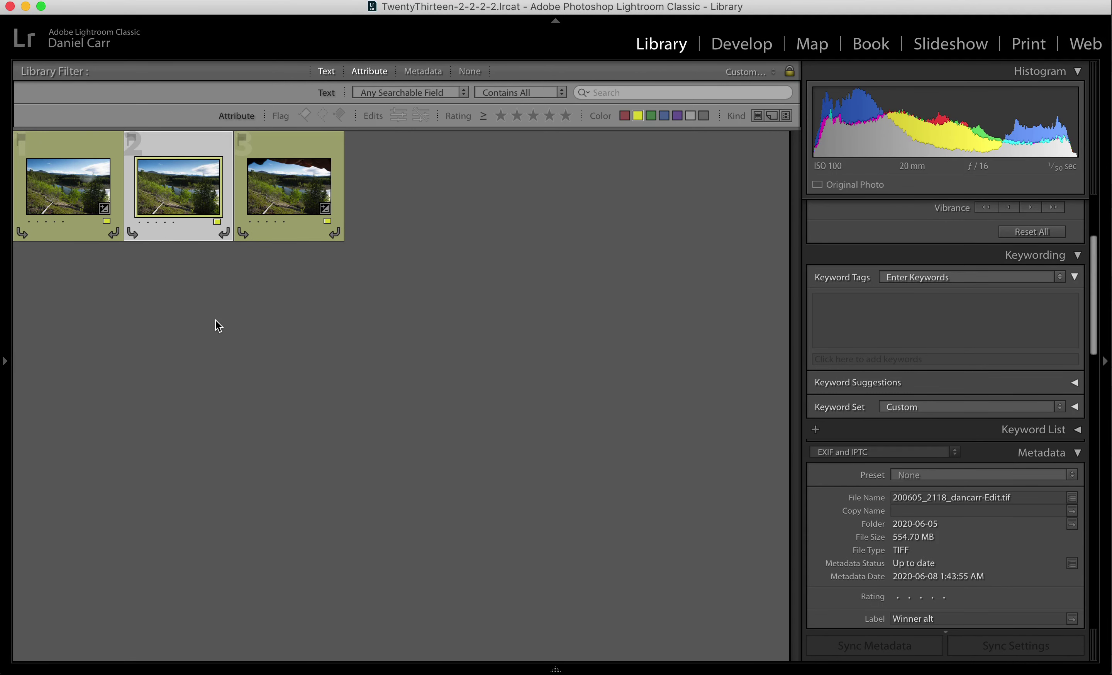
pyautogui.doubleClick(173, 189)
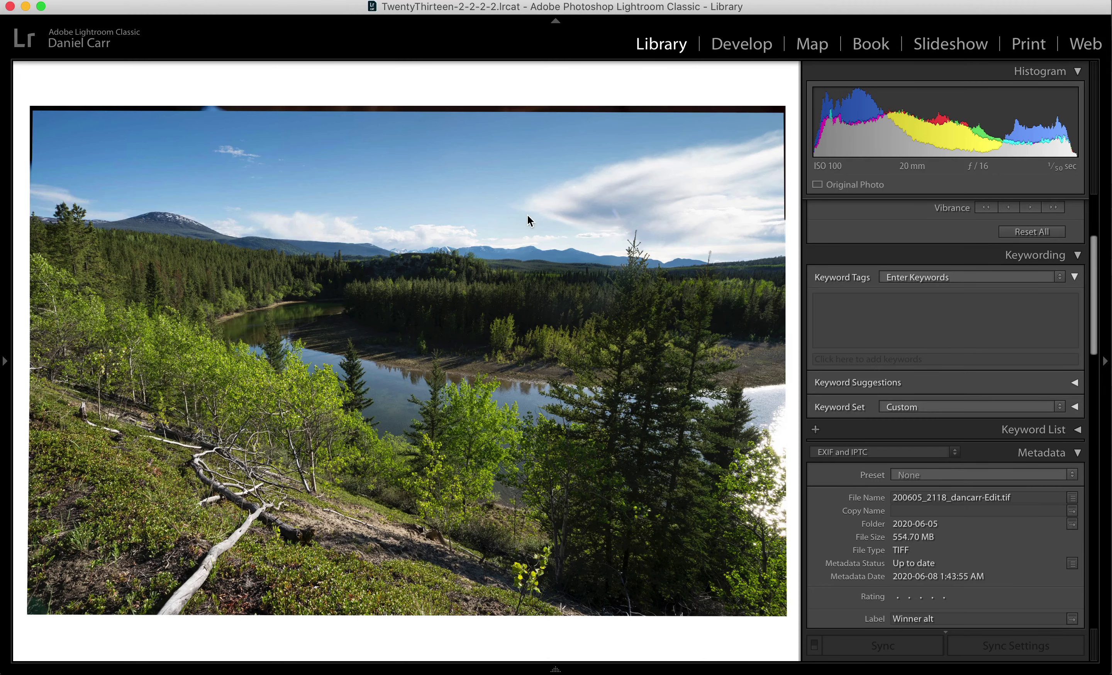
pyautogui.click(752, 48)
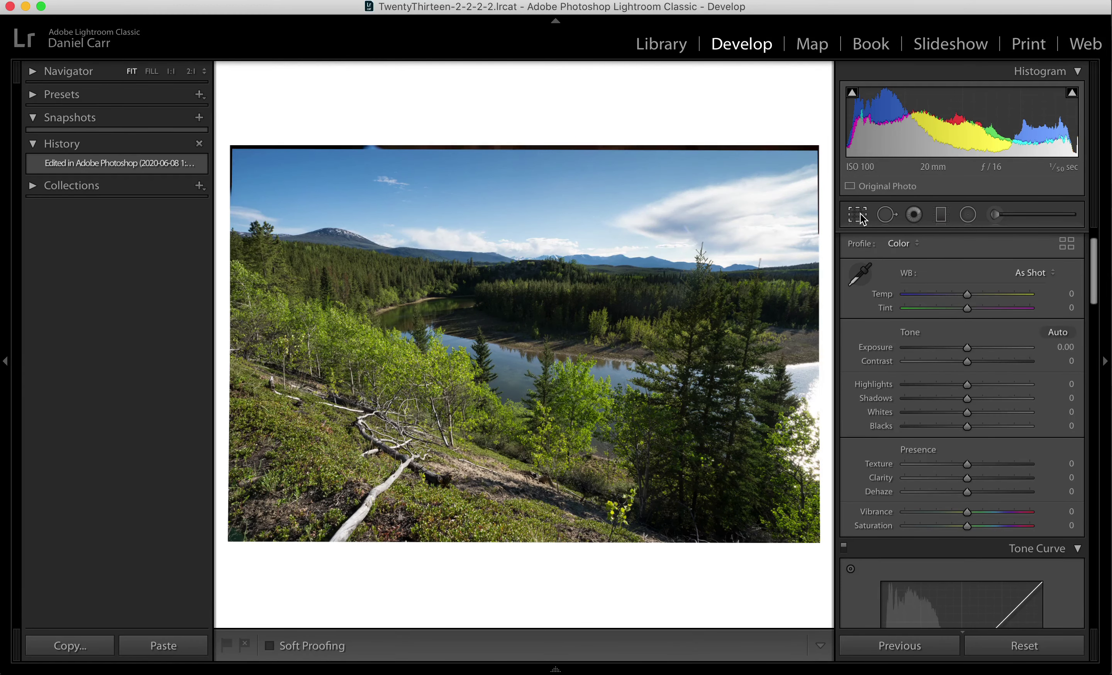
pyautogui.click(858, 214)
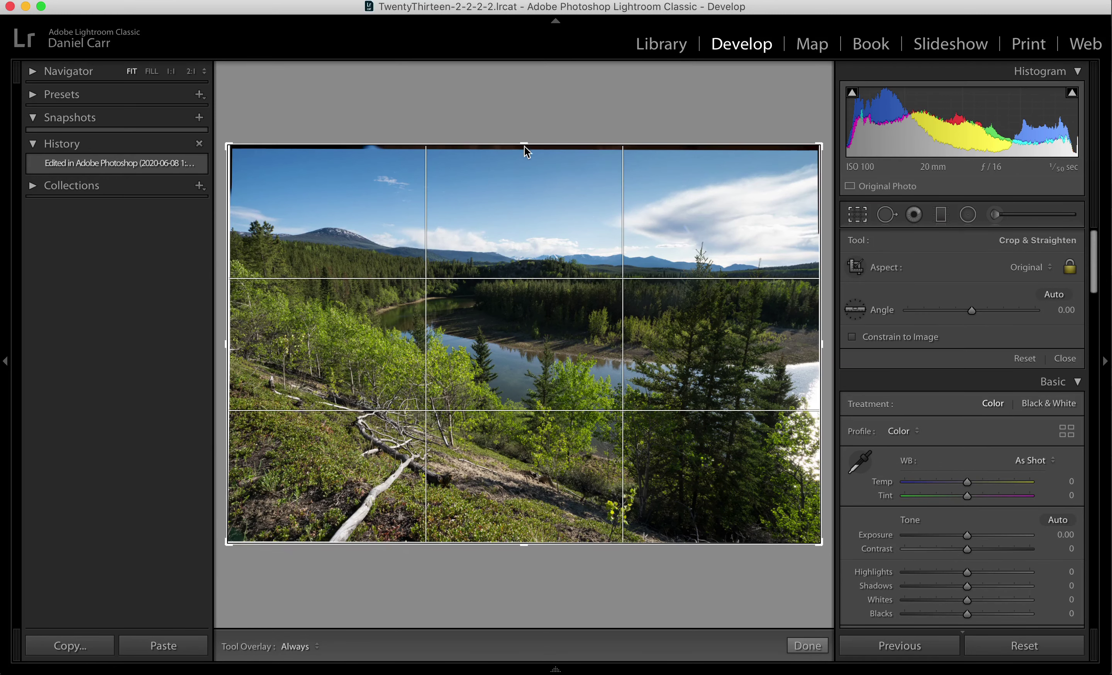
pyautogui.moveTo(524, 146); pyautogui.dragTo(522, 206)
pyautogui.press('Return')
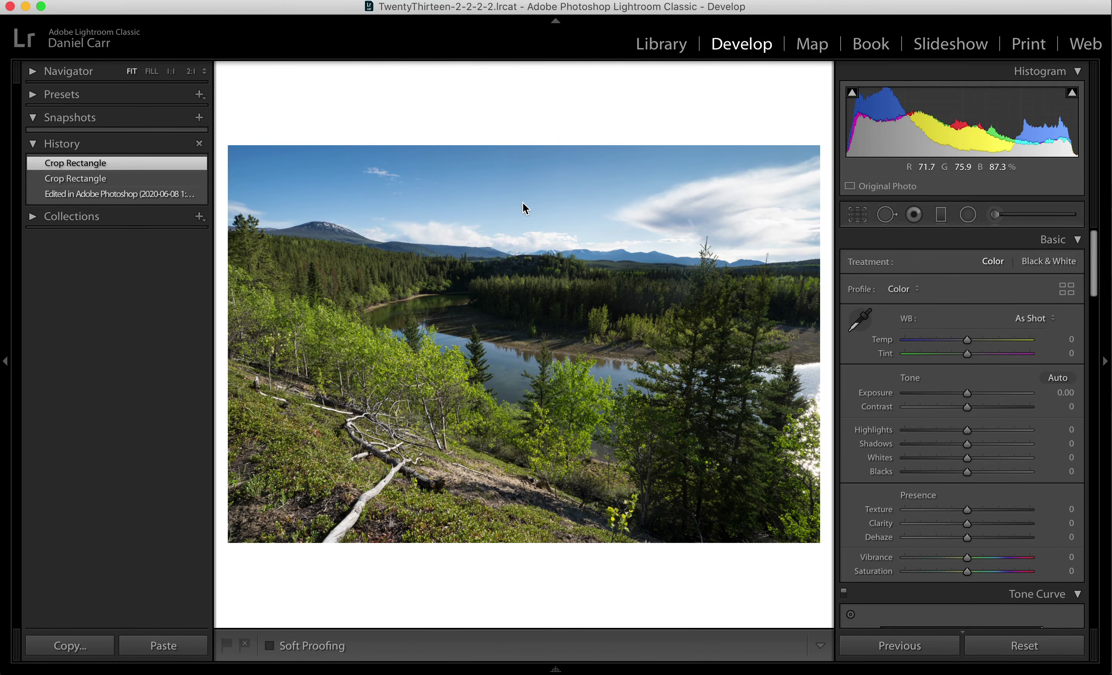
pyautogui.press('g')
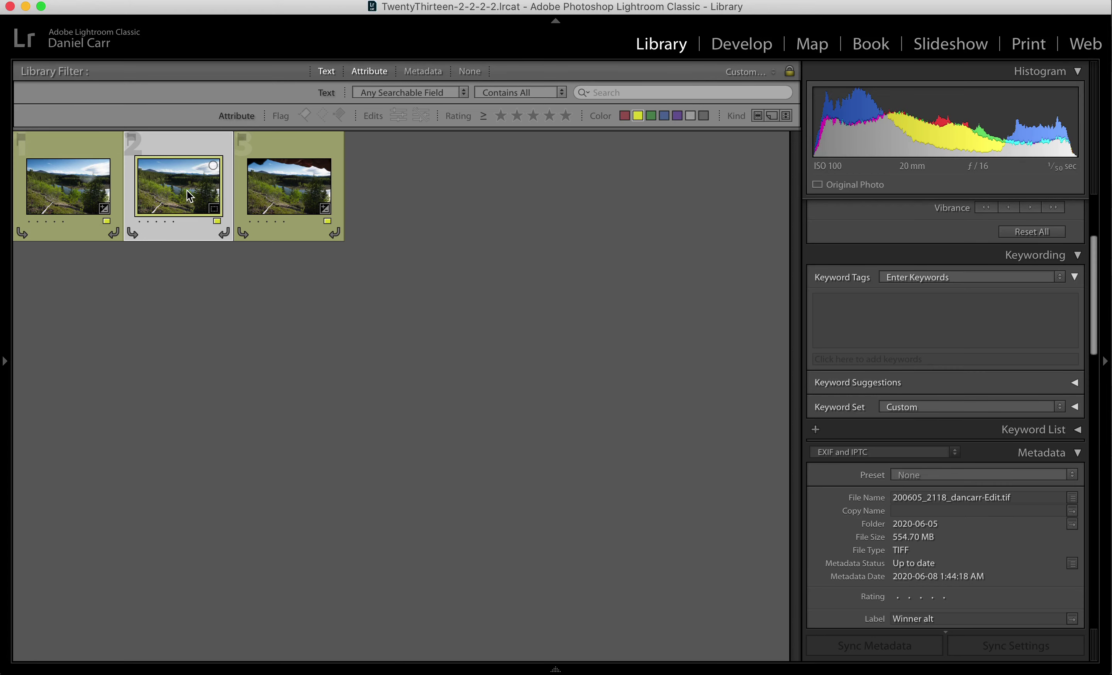
# Step: Flip between the 2118 and 2119 raws in Loupe, ending on the hand-shaded 2119
pyautogui.doubleClick(80, 186)
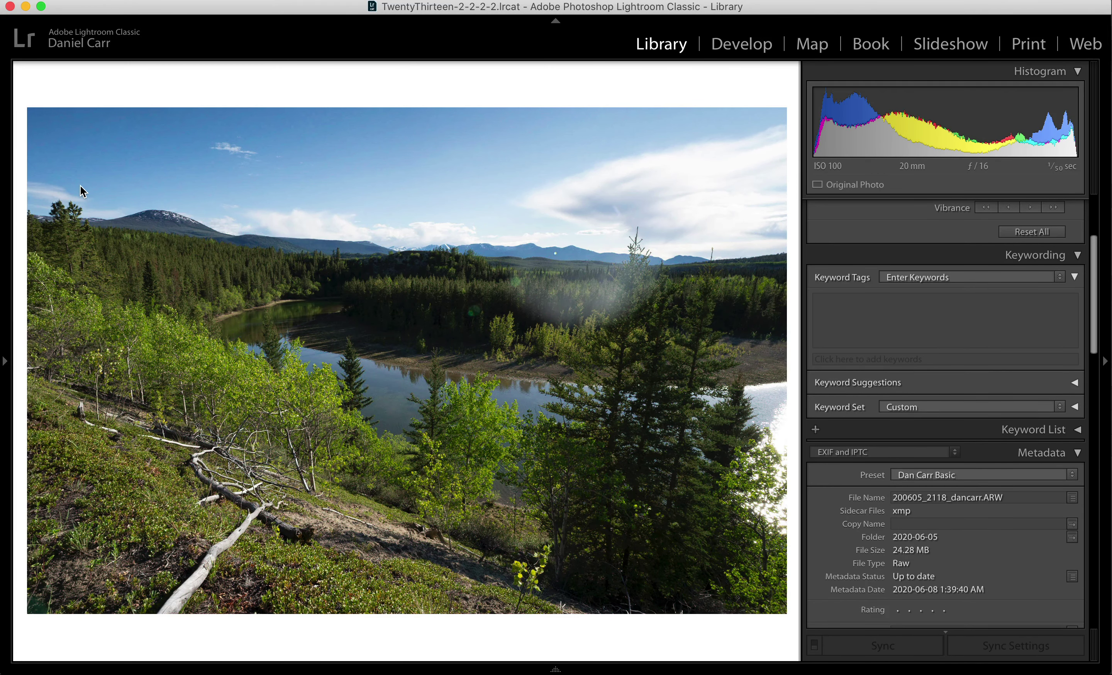
pyautogui.press('Right')
pyautogui.press('Right')
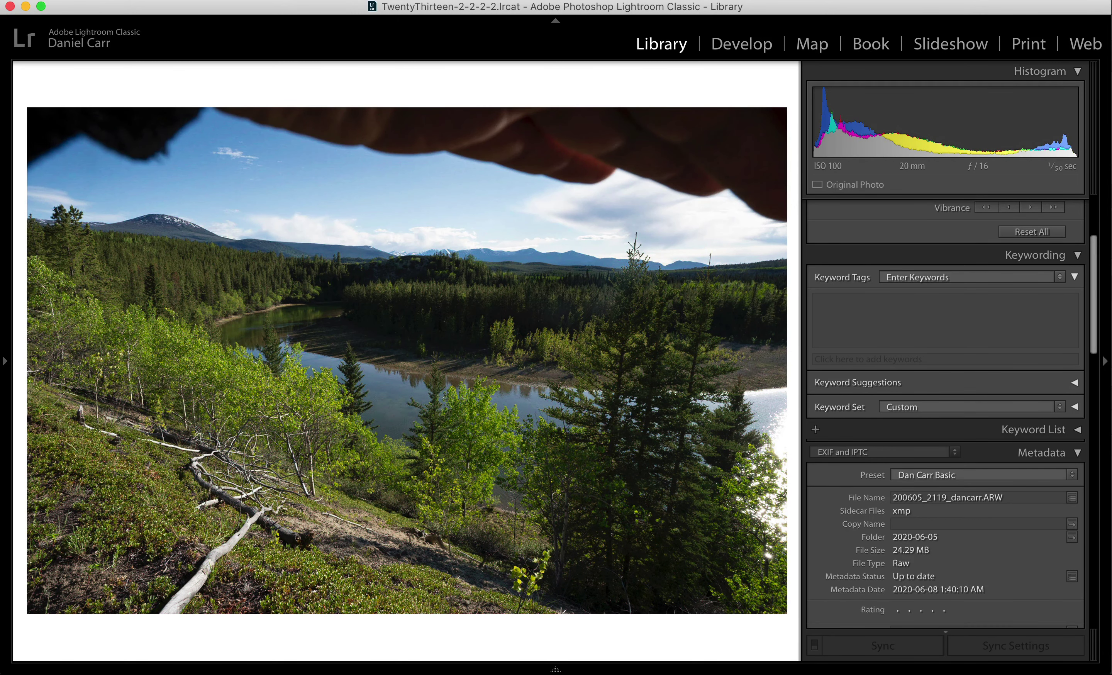
pyautogui.press('g')
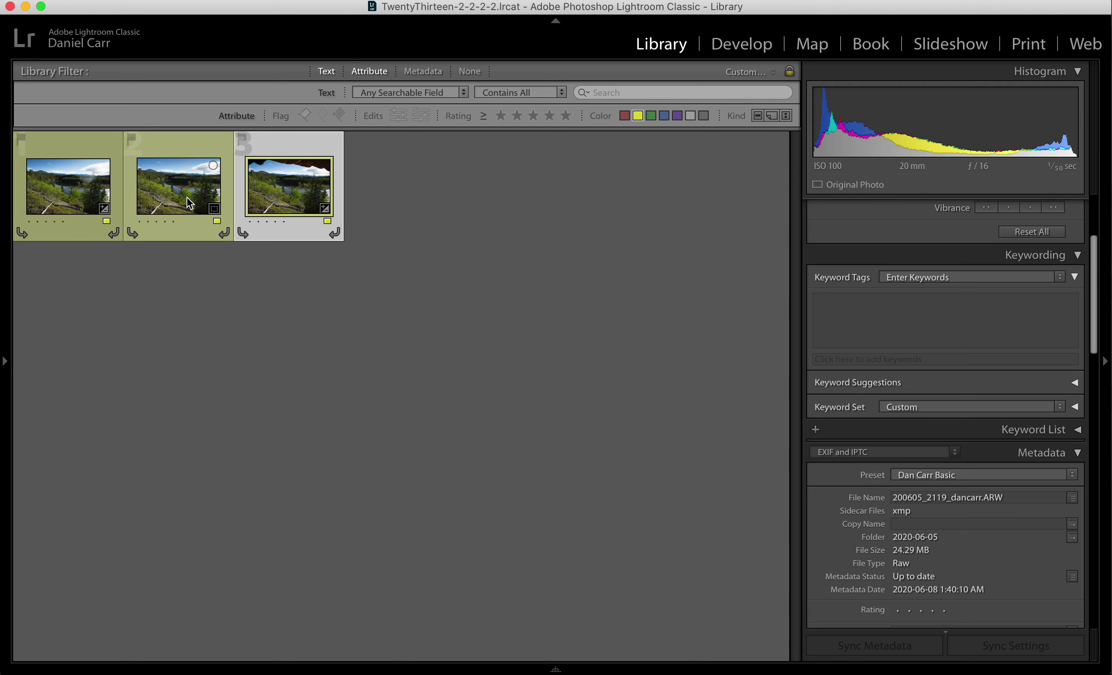
pyautogui.doubleClick(86, 199)
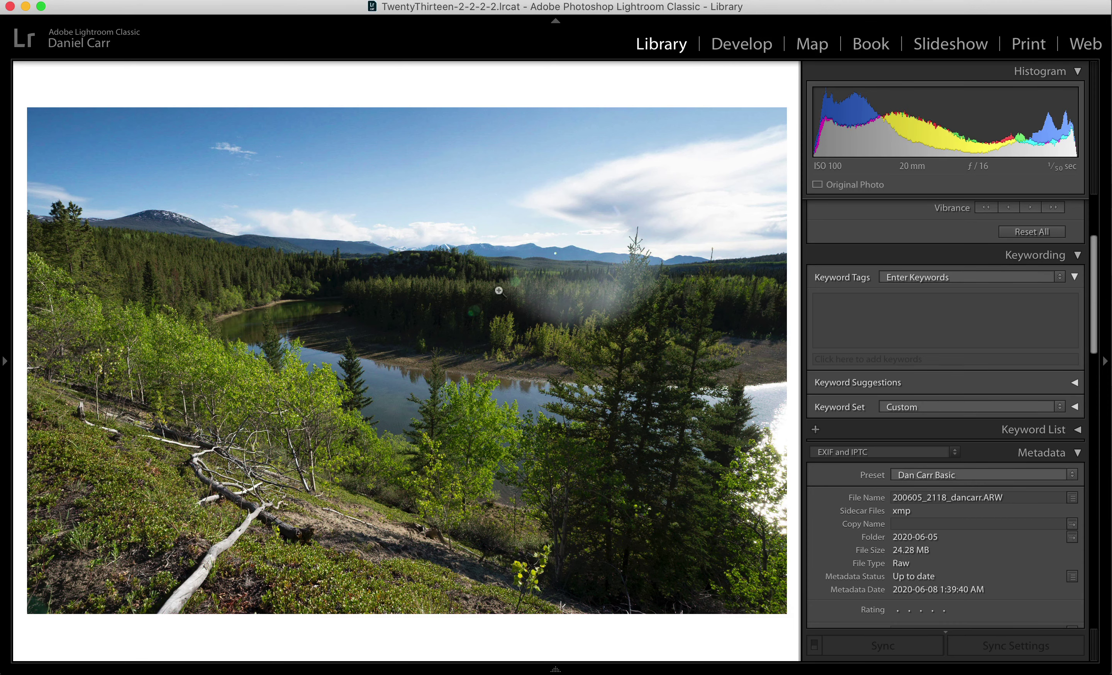
pyautogui.press('Right')
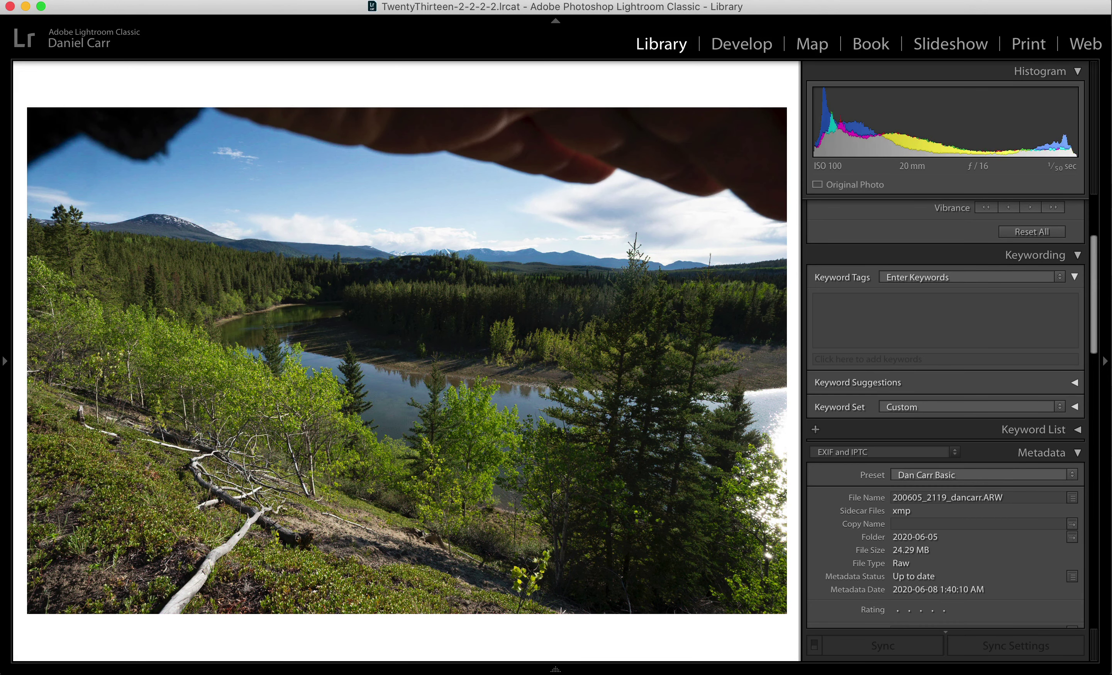